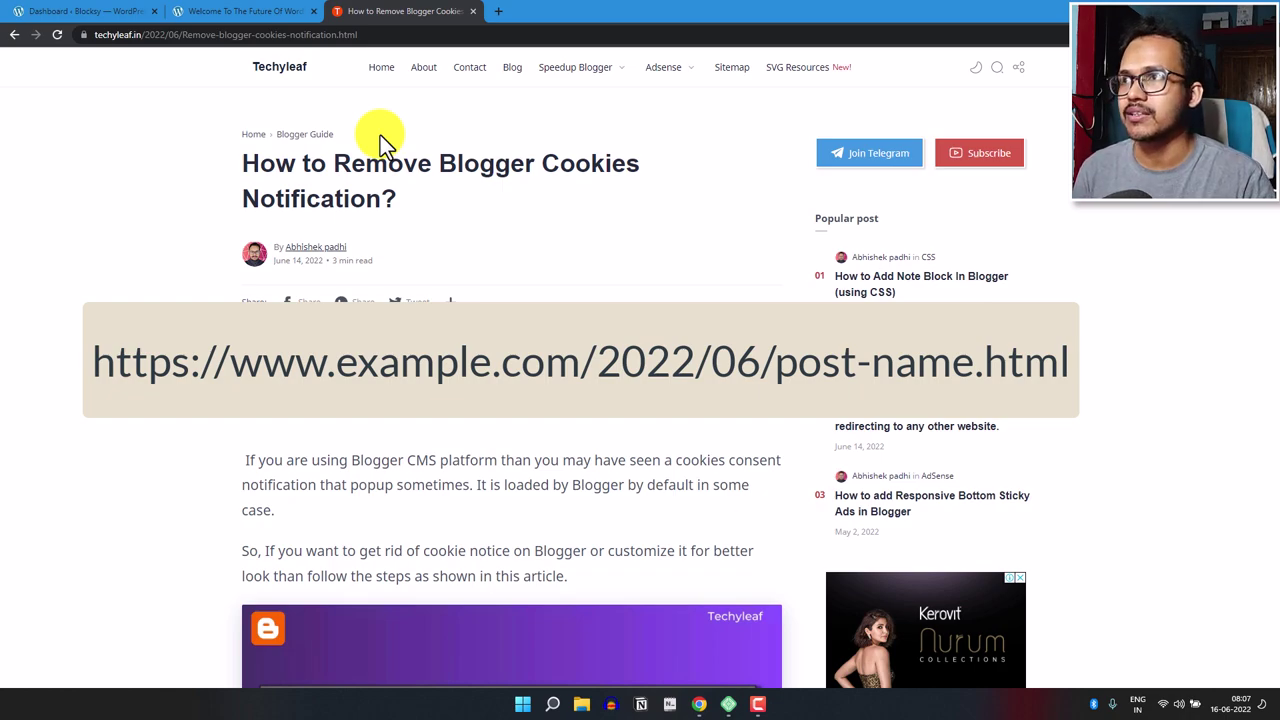
# Step: Switch from the Blogger article to the Blocksy site's WordPress admin and open its permalink settings
pyautogui.click(262, 12)
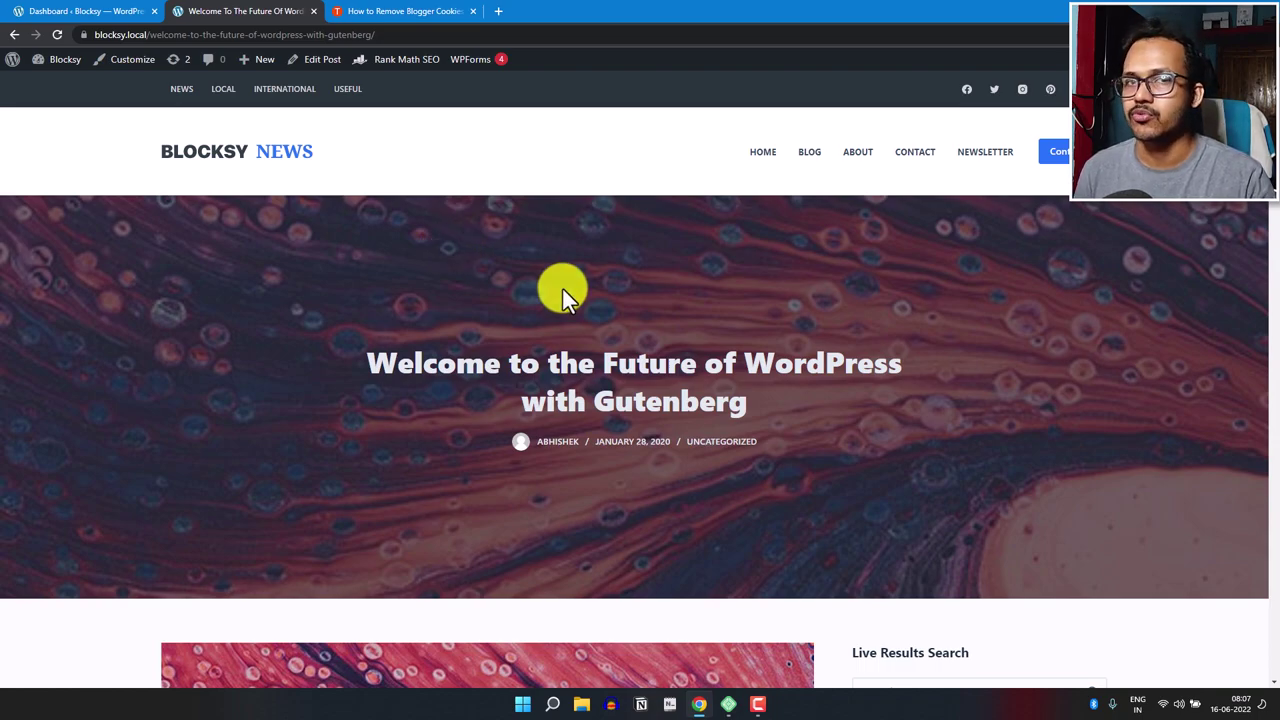
pyautogui.click(105, 12)
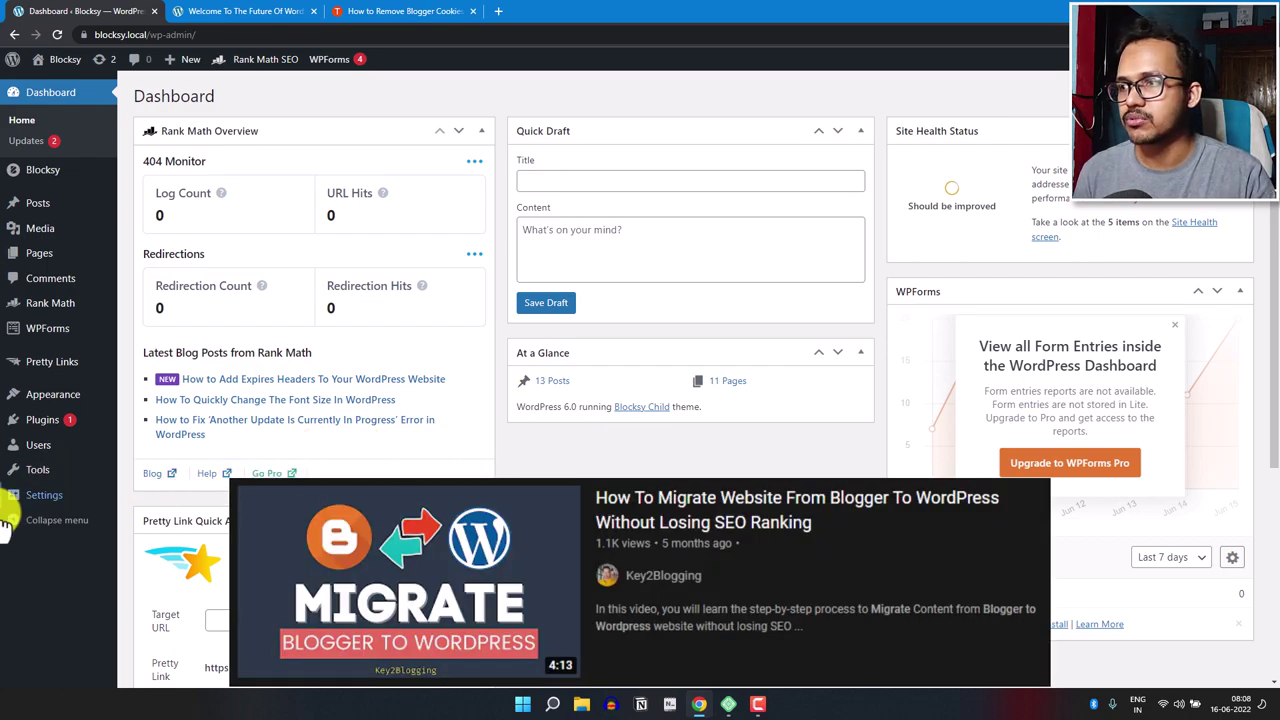
pyautogui.moveTo(43, 497)
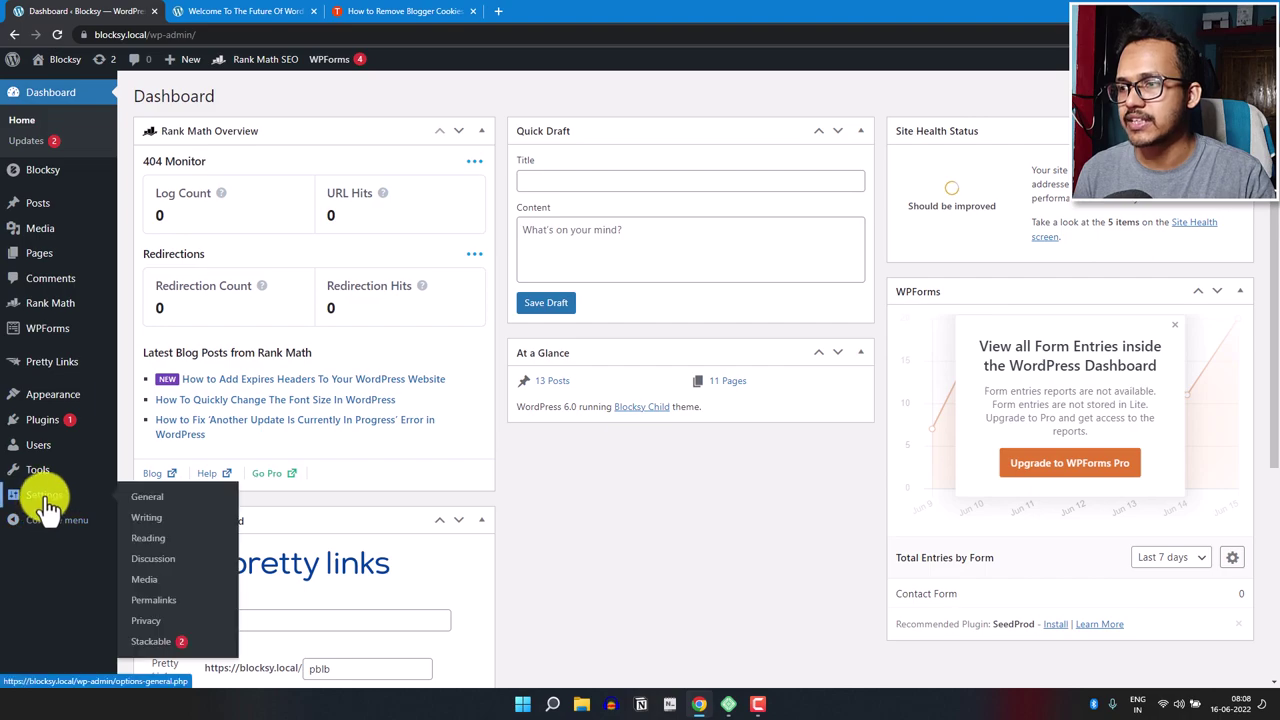
pyautogui.click(165, 601)
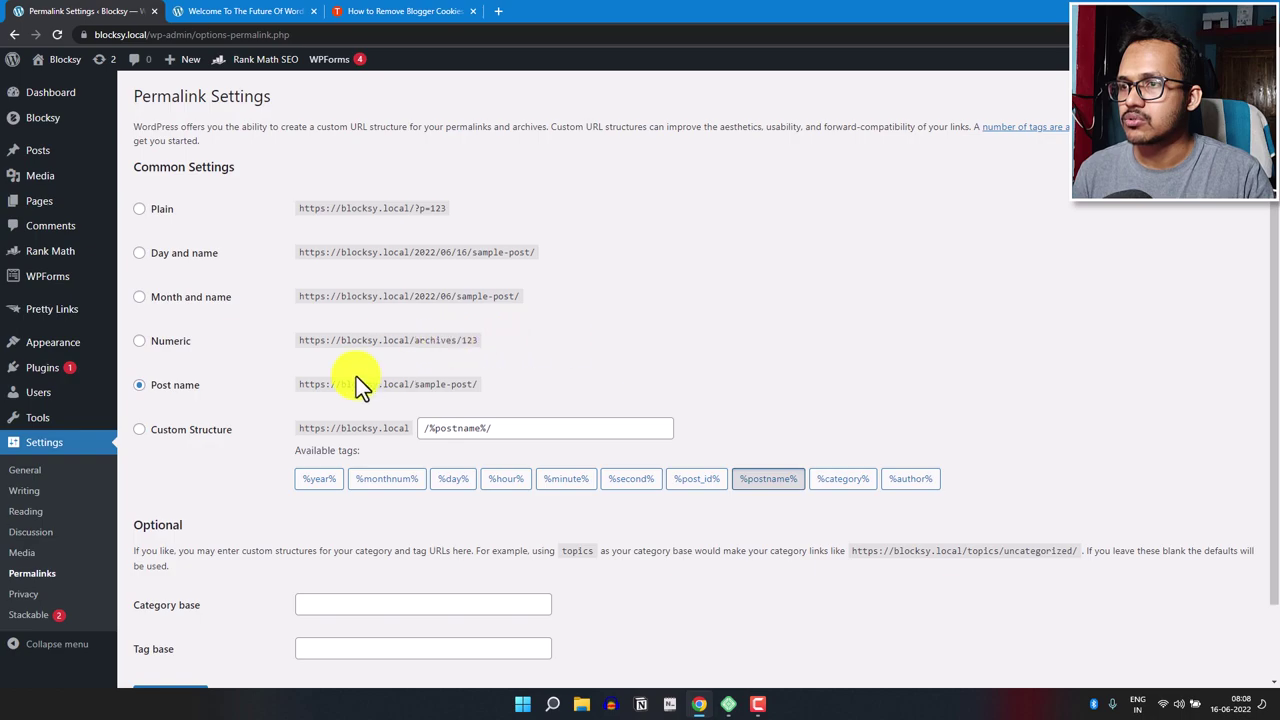
# Step: Try the Plain permalink structure and switch back to Post name
pyautogui.click(139, 208)
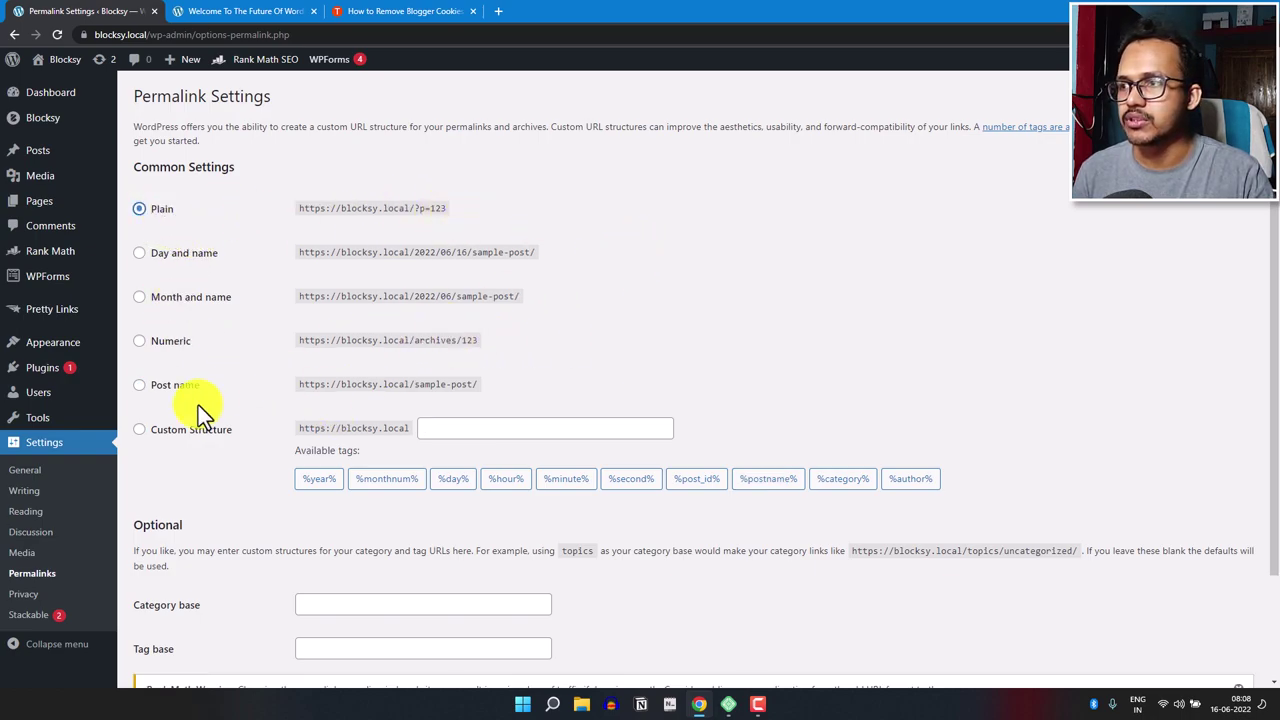
pyautogui.click(141, 386)
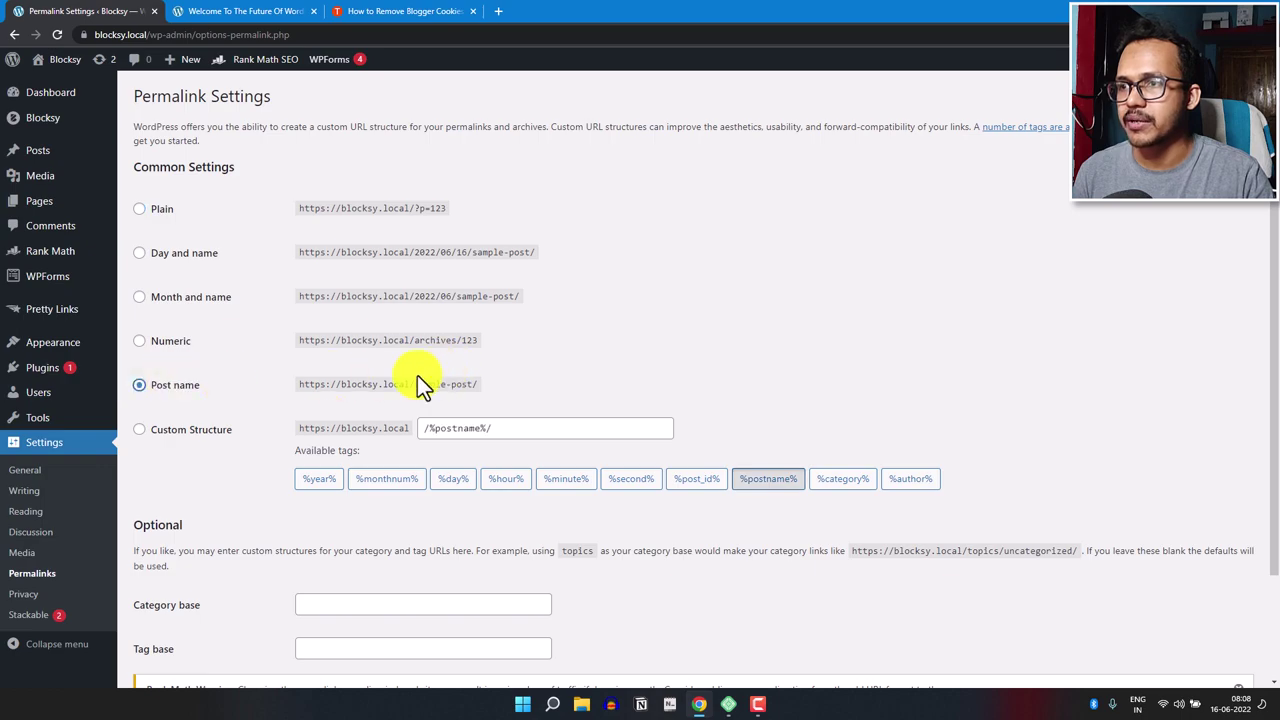
pyautogui.scroll(-2, 200, 615)
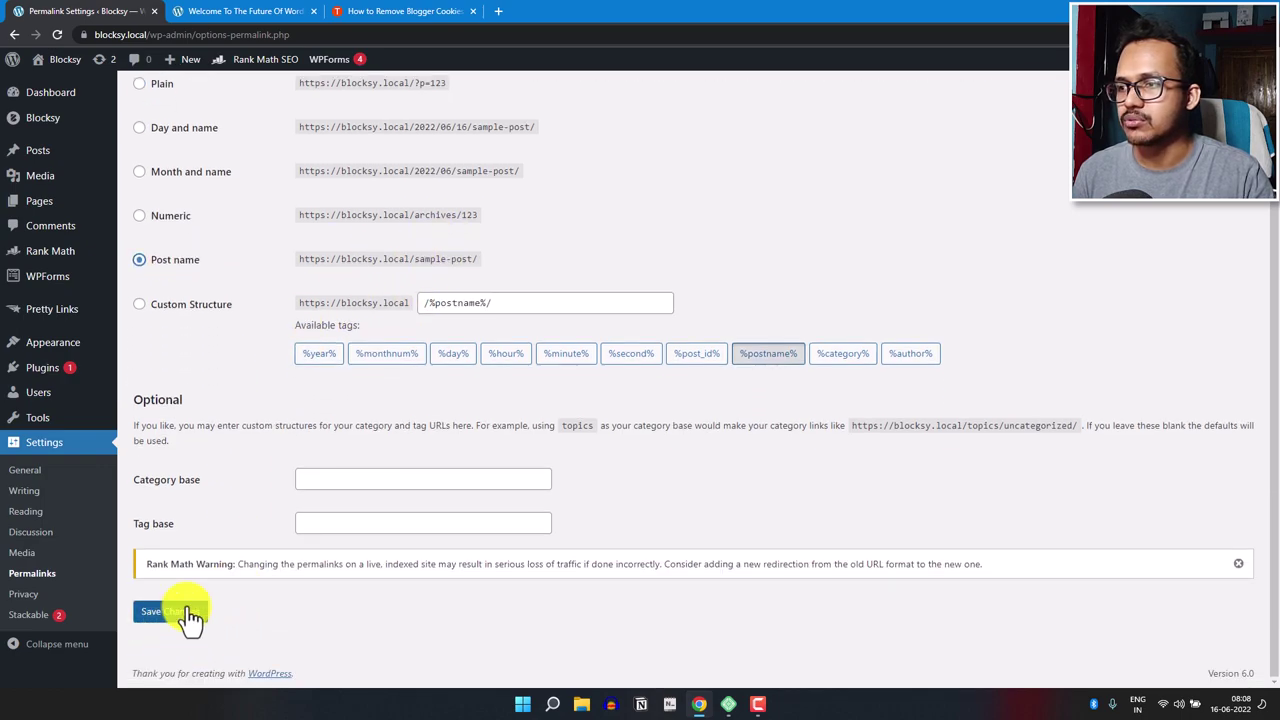
pyautogui.scroll(2, 211, 487)
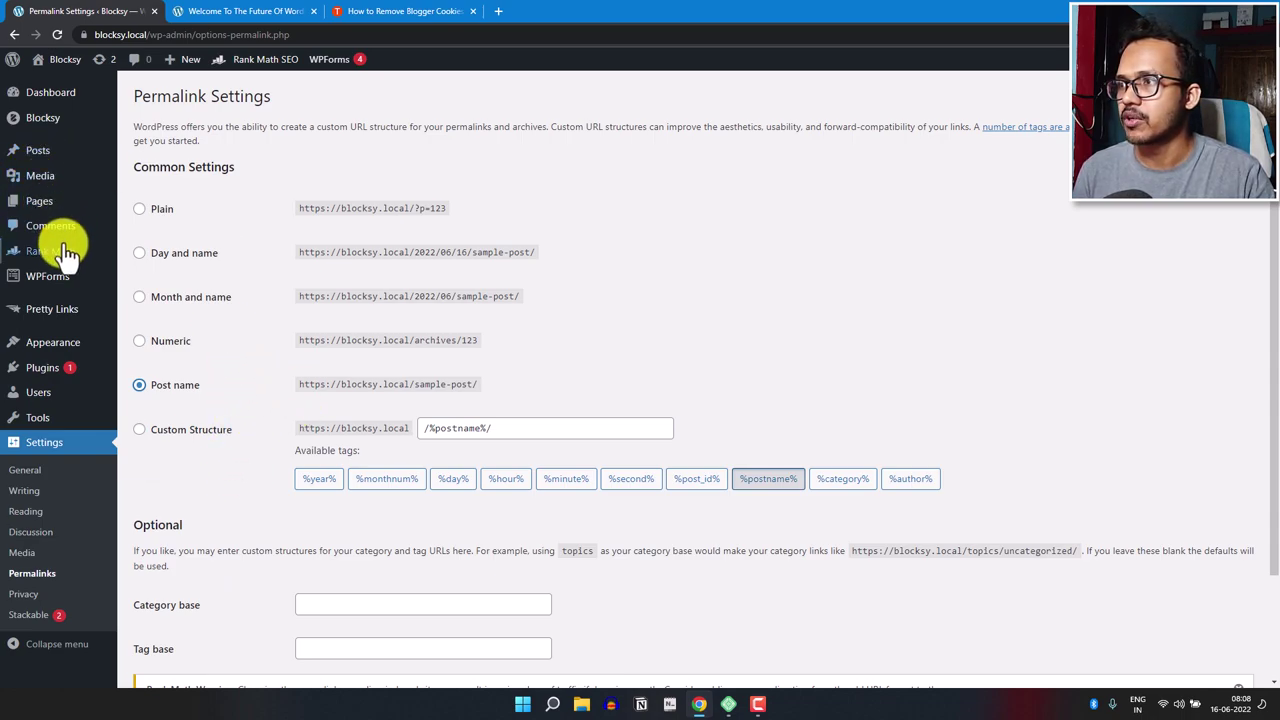
# Step: Find the Redirections module among the Rank Math modules and open its settings to review them
pyautogui.moveTo(63, 251)
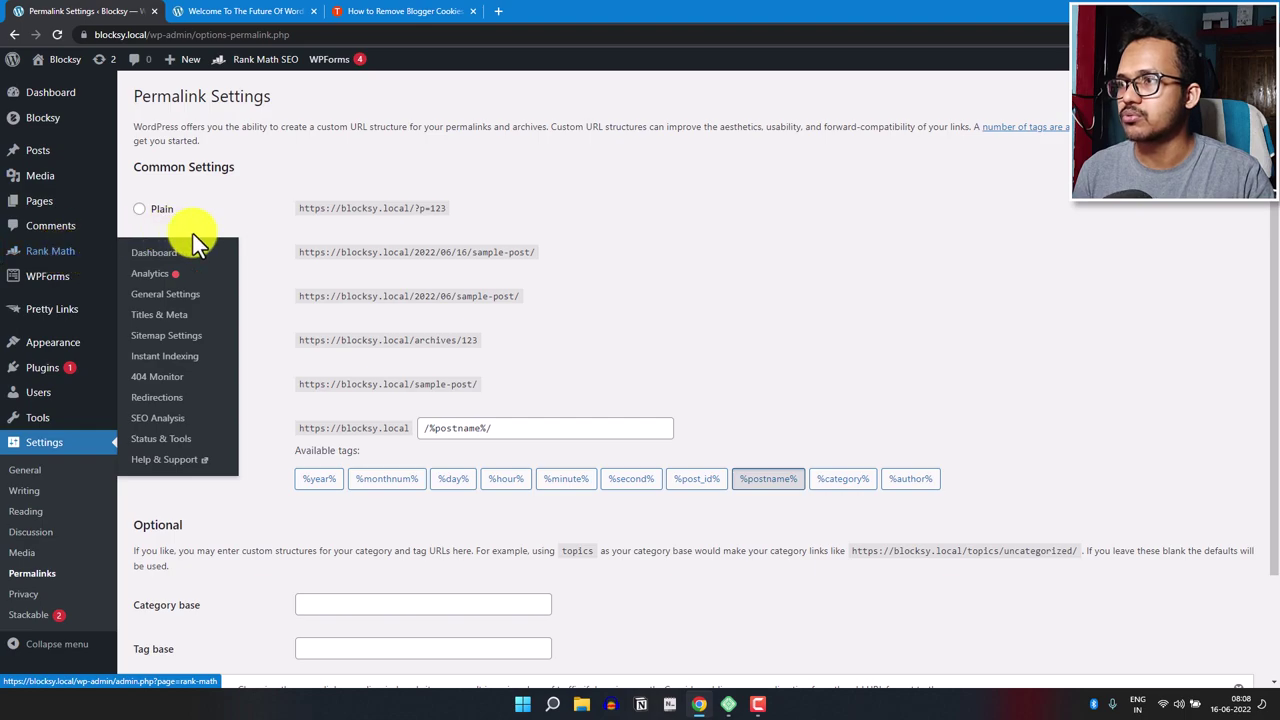
pyautogui.click(139, 255)
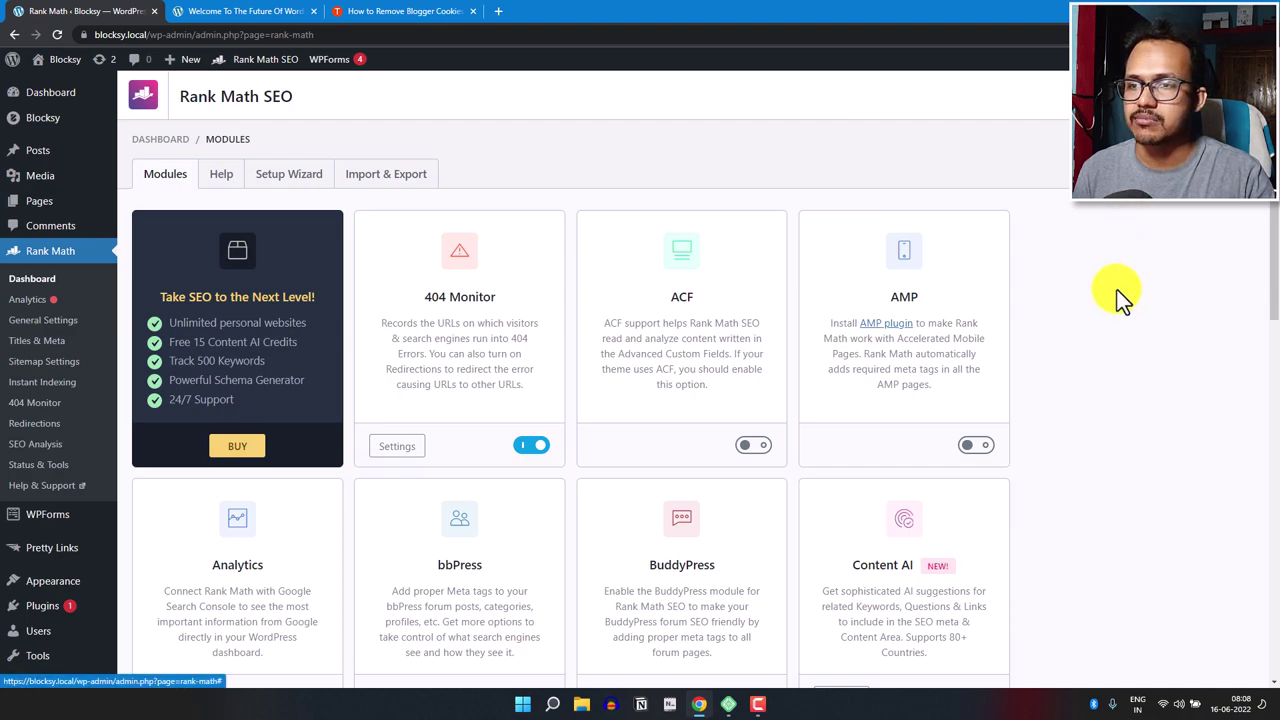
pyautogui.scroll(-5, 1109, 379)
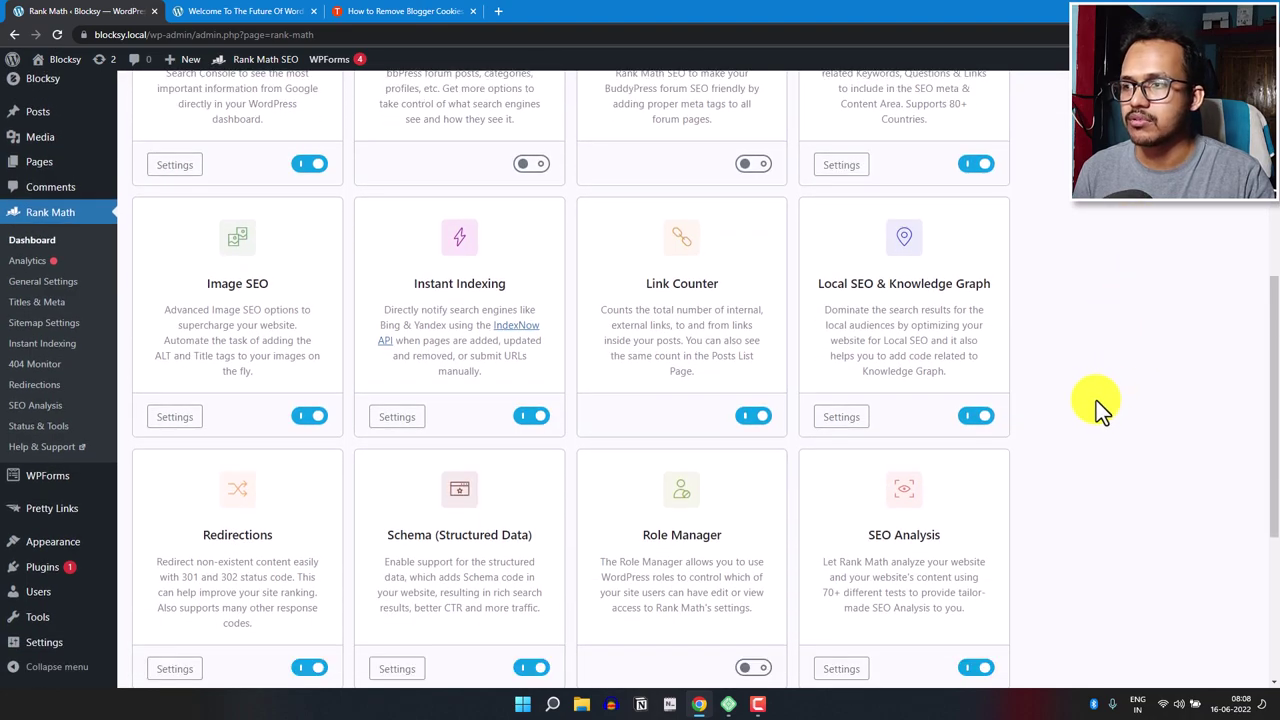
pyautogui.scroll(-1, 1096, 400)
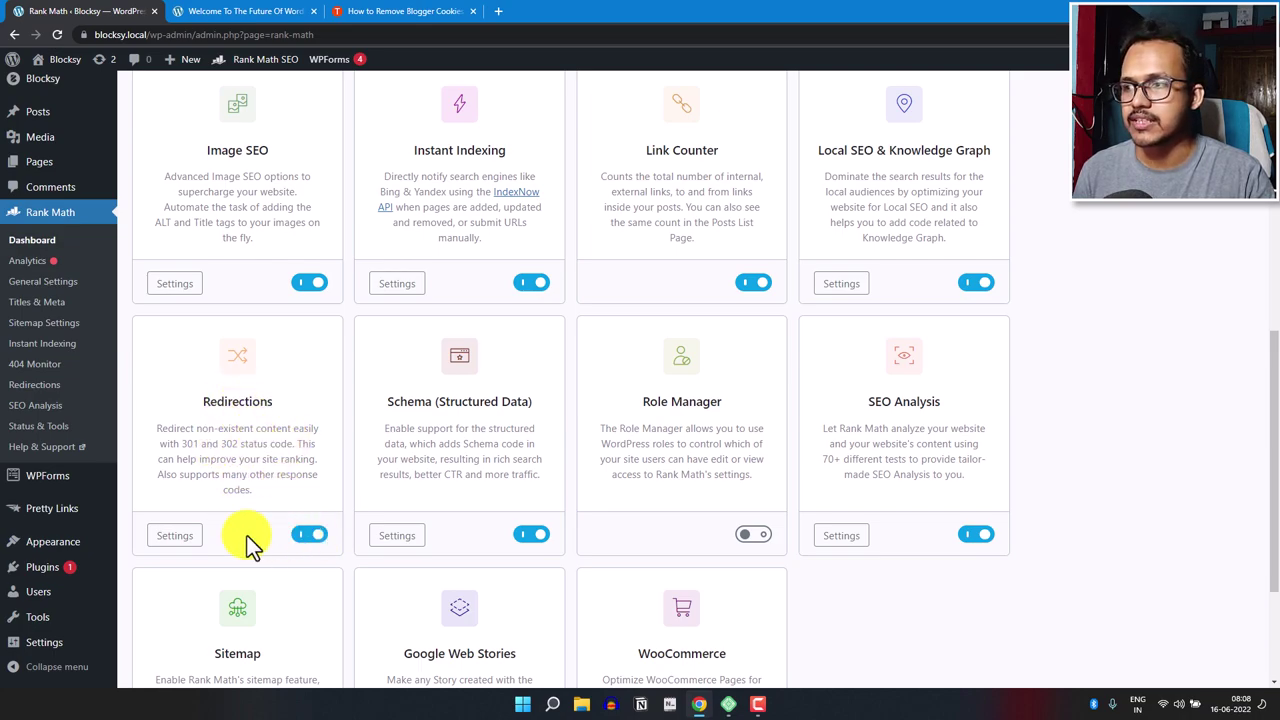
pyautogui.click(174, 540)
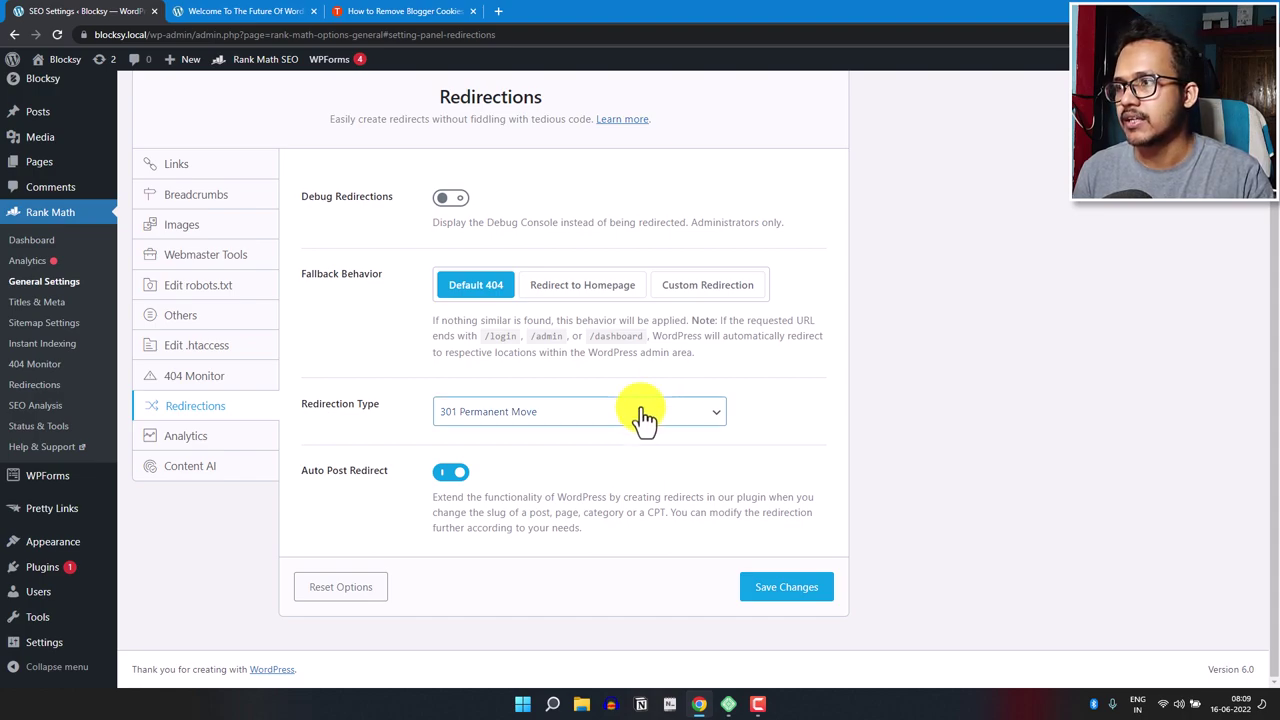
# Step: Start a new redirection in Rank Math and set its source URL matching to Regex
pyautogui.click(48, 390)
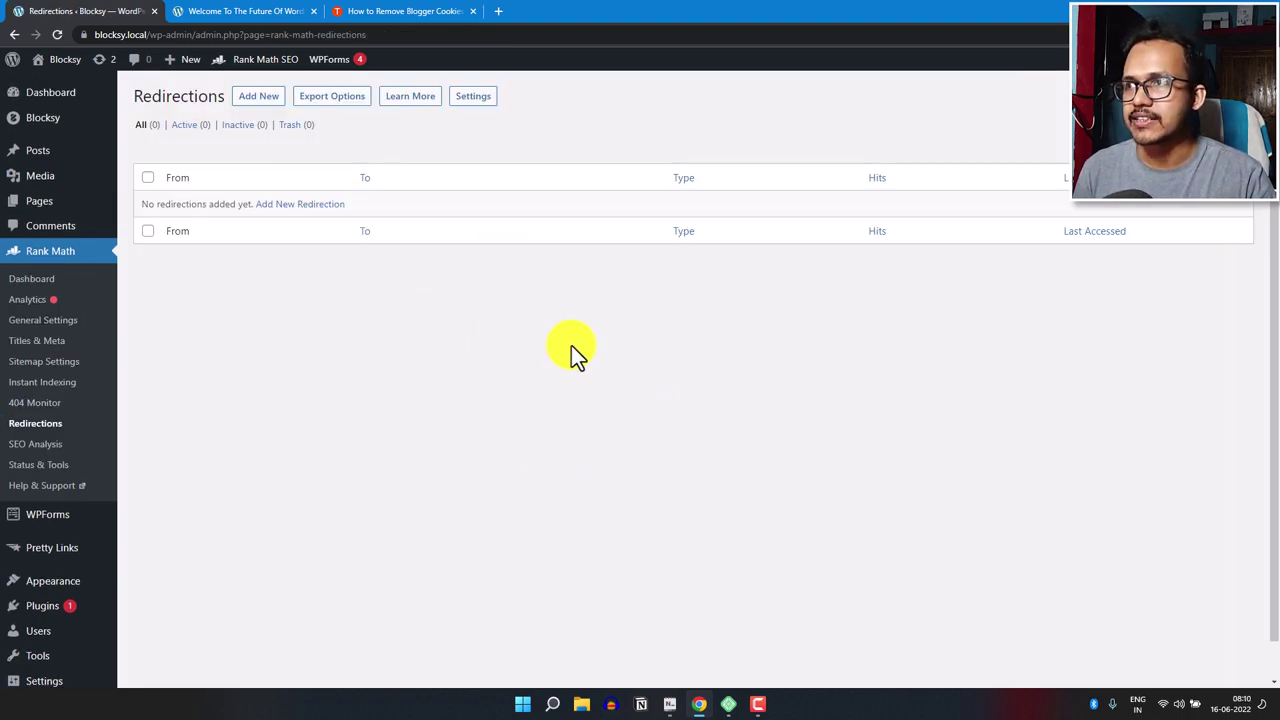
pyautogui.click(256, 98)
pyautogui.scroll(1, 530, 260)
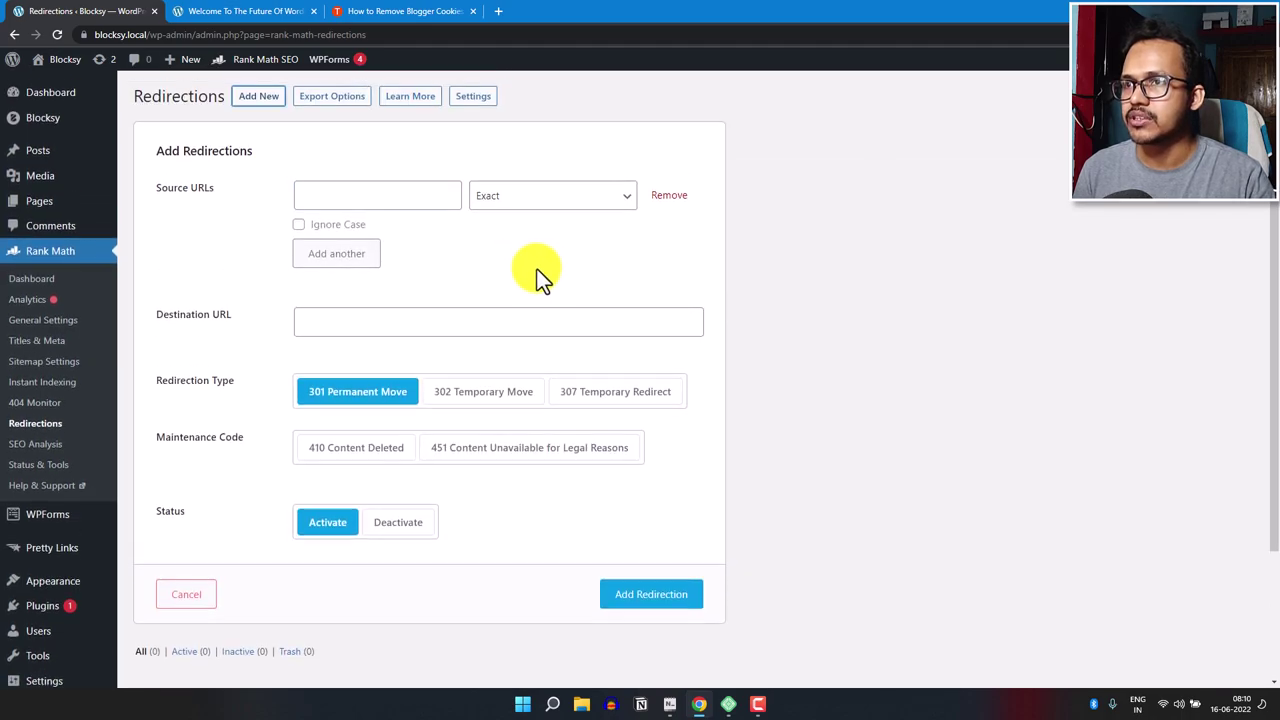
pyautogui.click(572, 200)
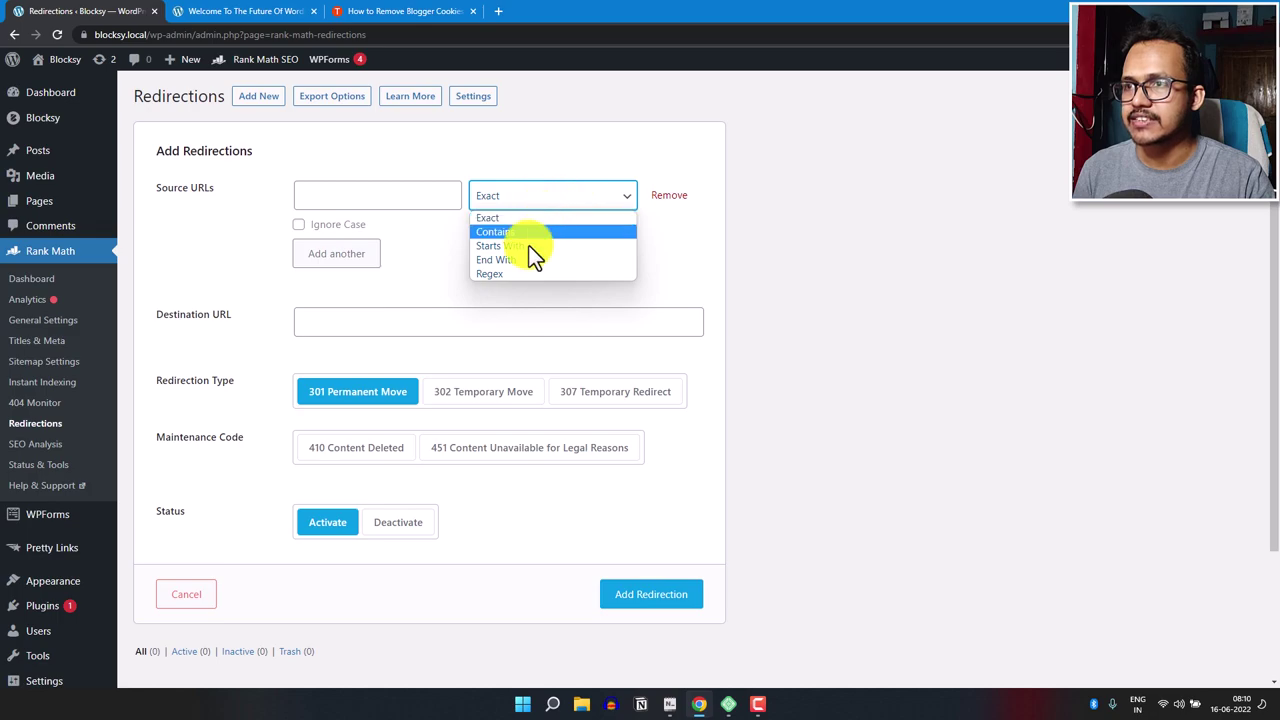
pyautogui.click(518, 276)
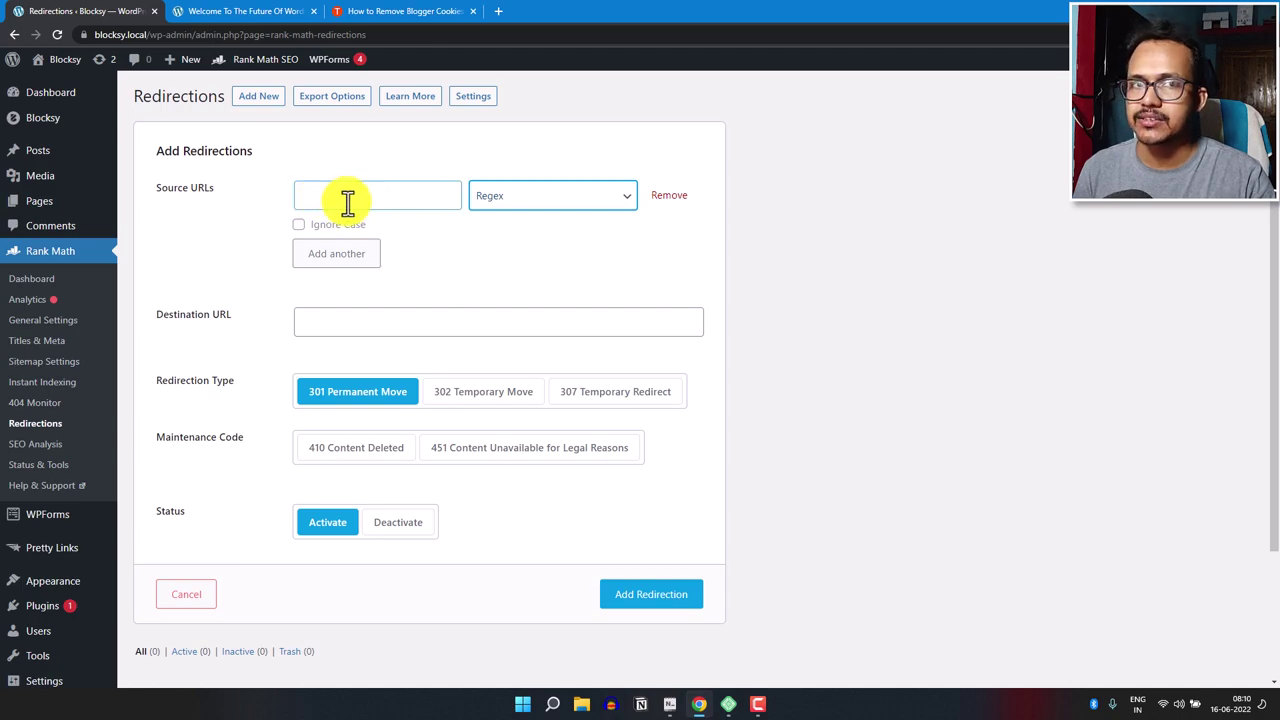
# Step: Copy the pattern ([0-9]{4})/([0-9]{2})/([^/.]+).html$ from the redirection notes file into the redirection's source URL
pyautogui.click(669, 704)
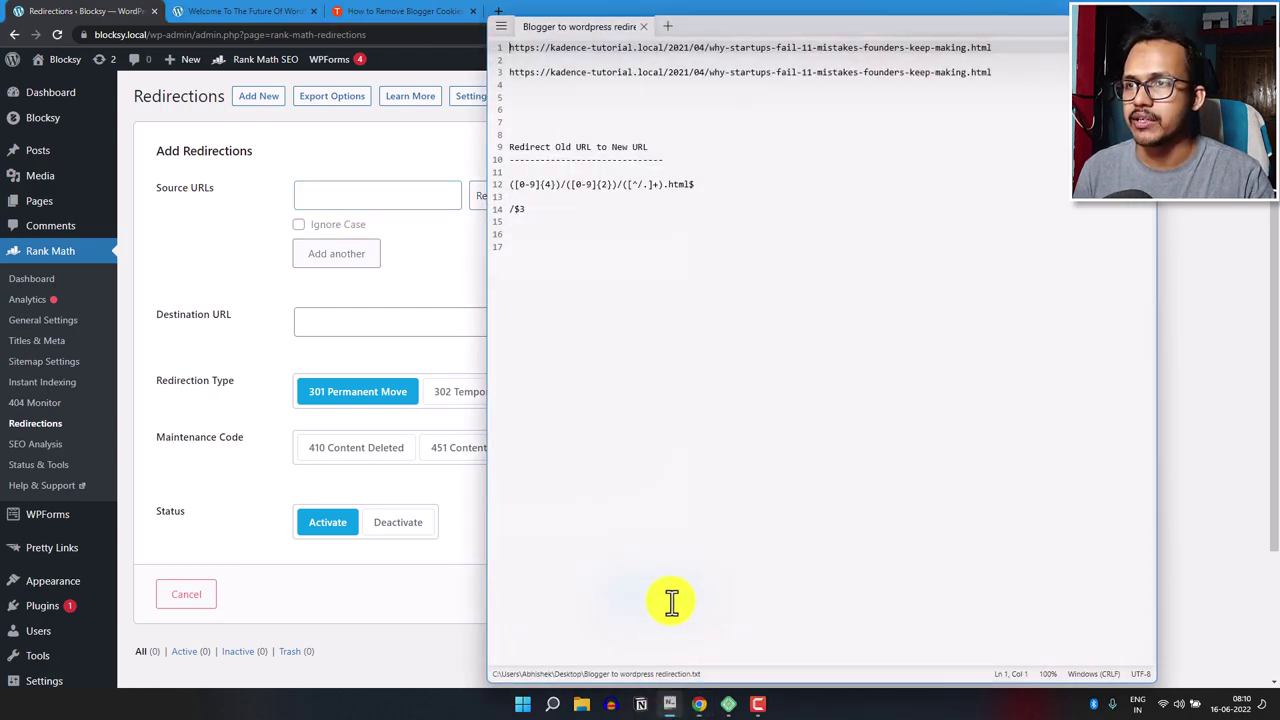
pyautogui.tripleClick(510, 185)
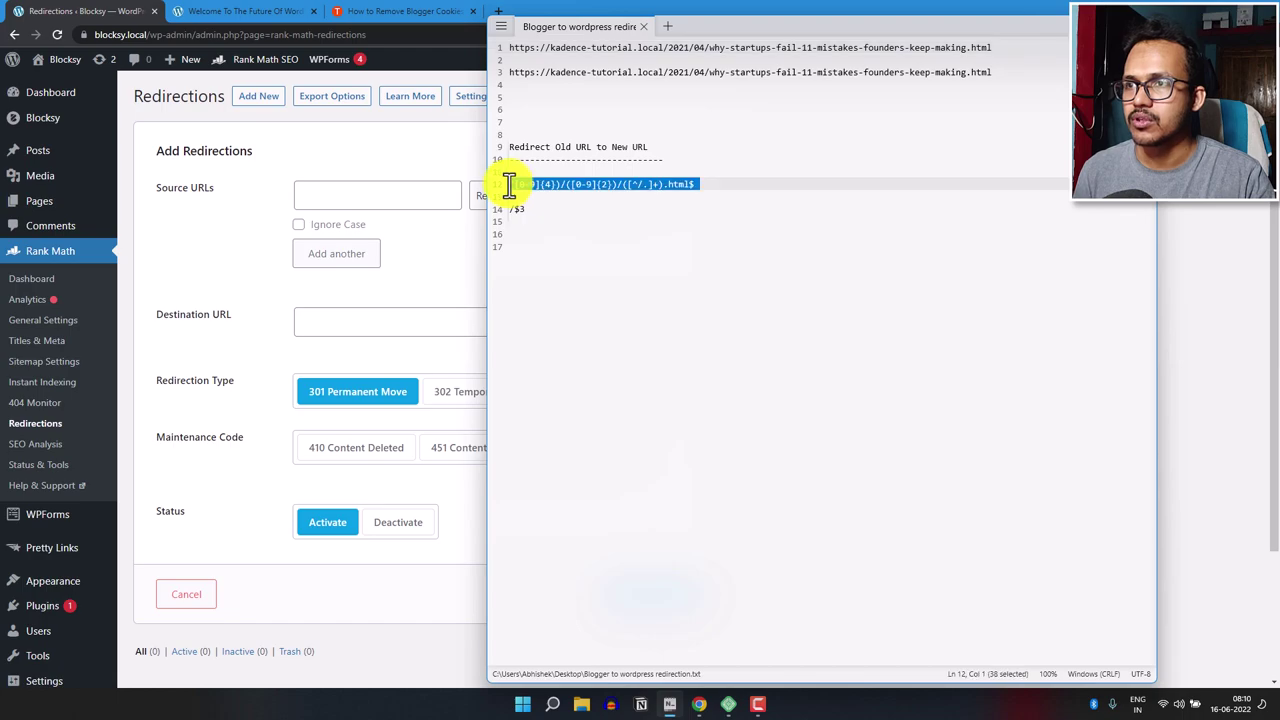
pyautogui.rightClick(546, 186)
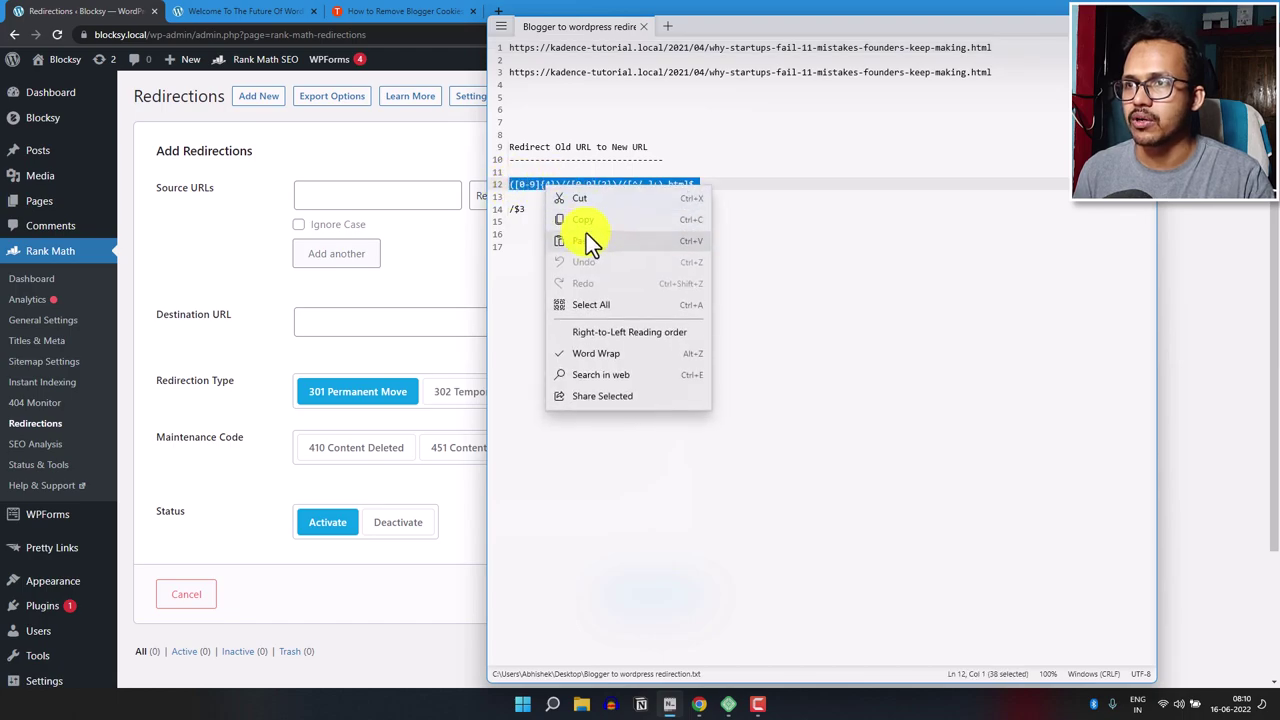
pyautogui.click(586, 233)
pyautogui.click(376, 195)
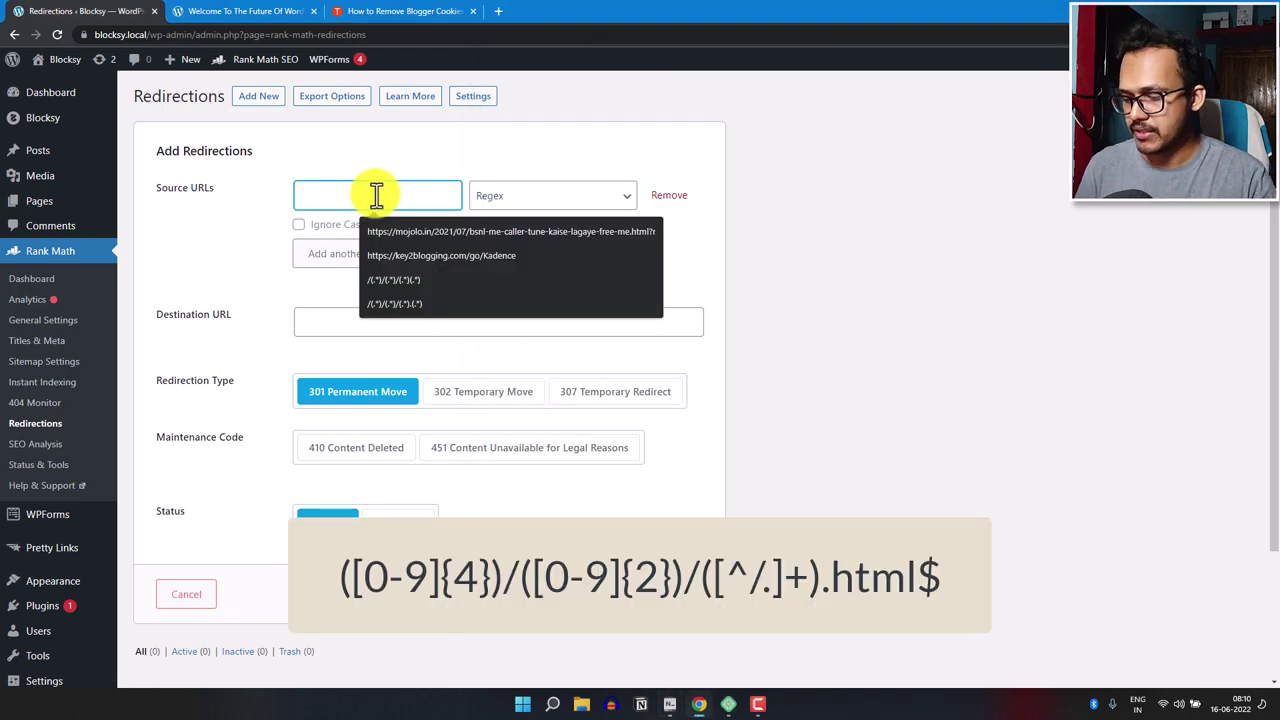
pyautogui.hotkey('ctrl', 'v')
pyautogui.click(808, 229)
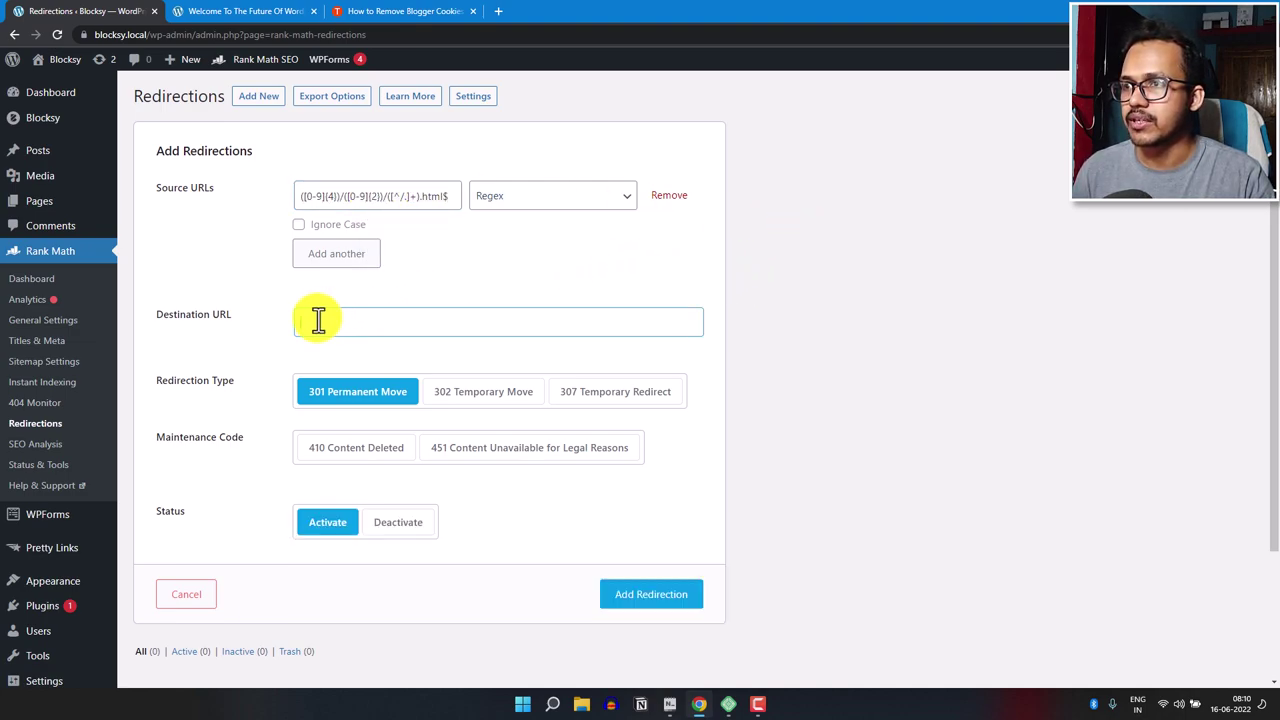
# Step: Copy /$3 from the redirection notes file into the redirection's destination URL
pyautogui.click(320, 319)
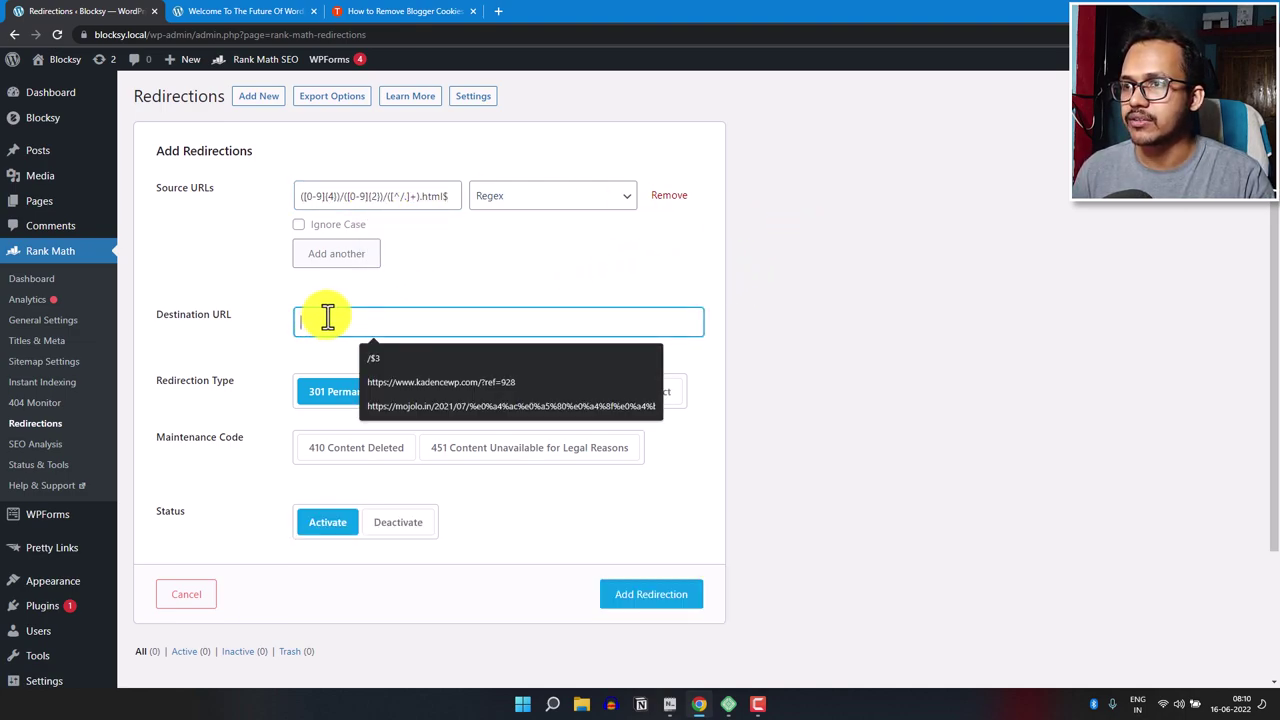
pyautogui.click(667, 704)
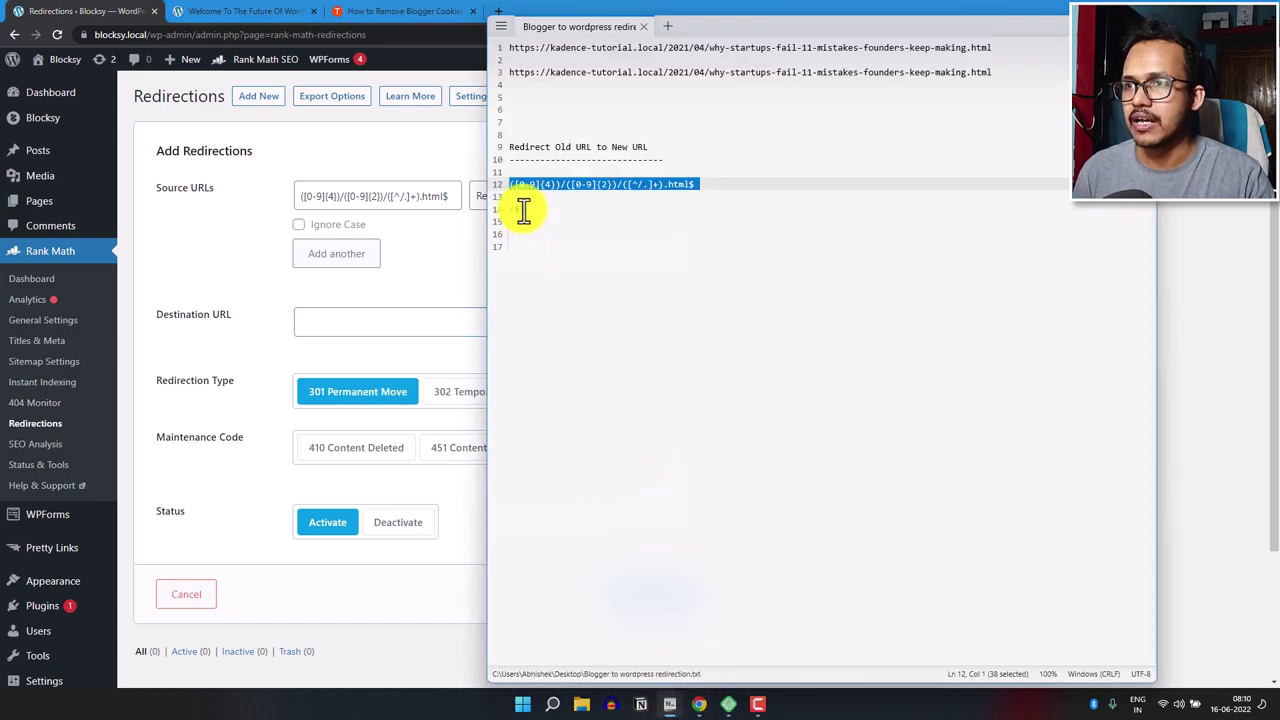
pyautogui.click(511, 208)
pyautogui.moveTo(511, 208); pyautogui.dragTo(565, 218)
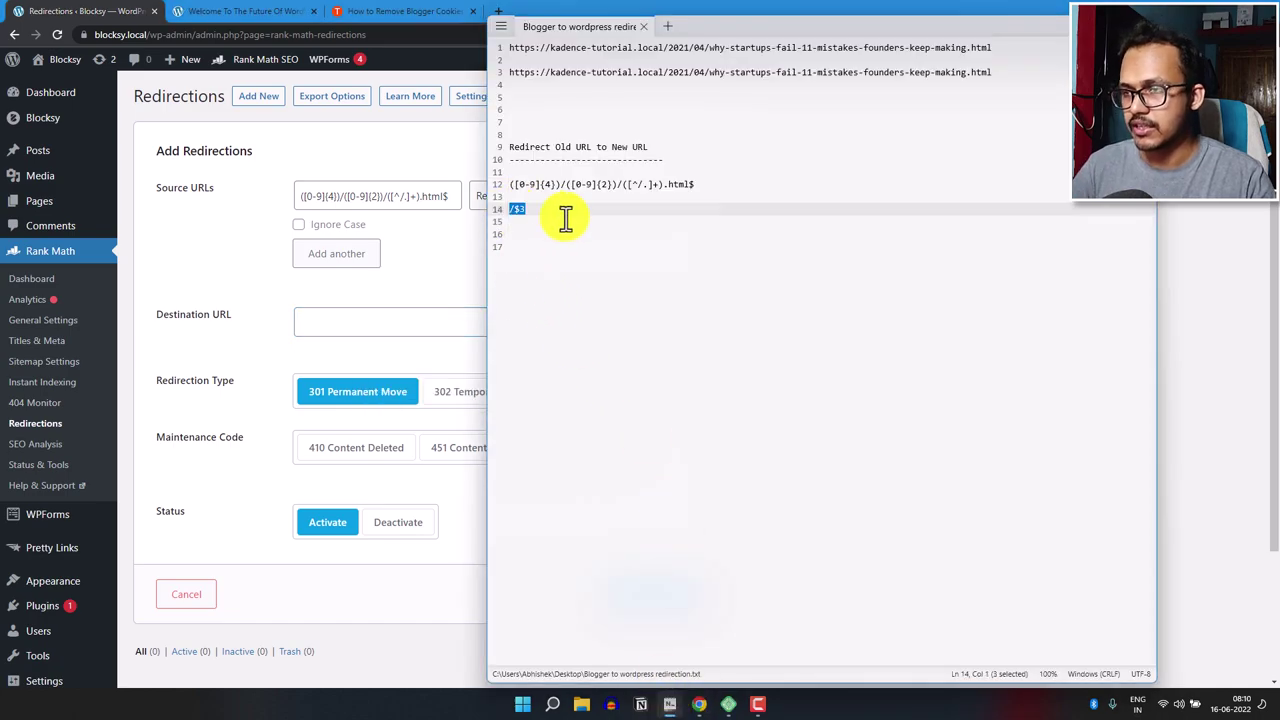
pyautogui.click(357, 323)
pyautogui.hotkey('ctrl', 'v')
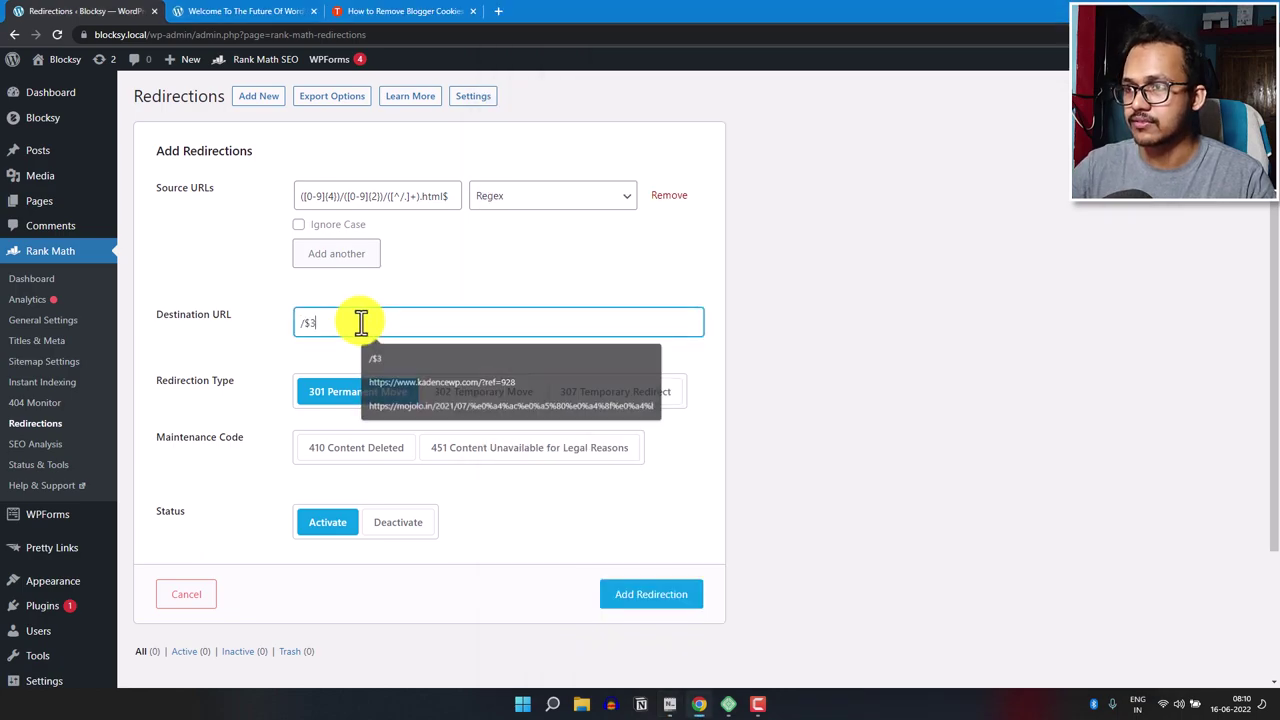
pyautogui.click(556, 266)
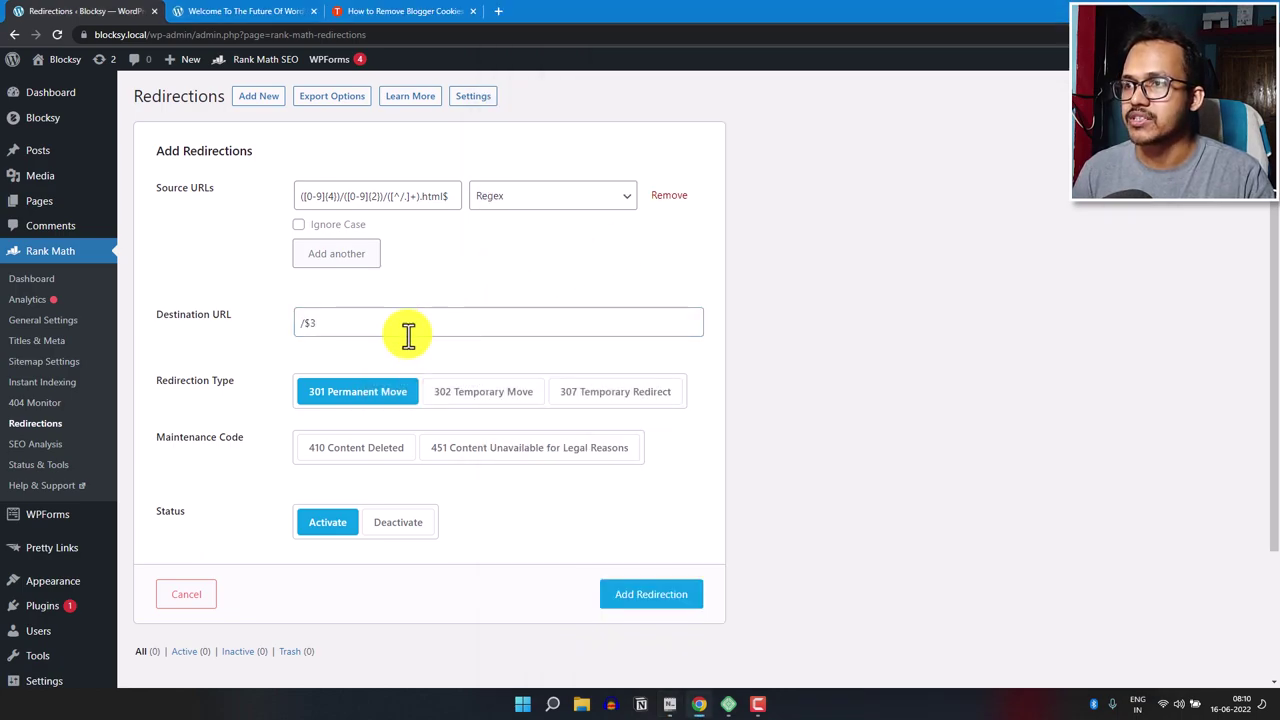
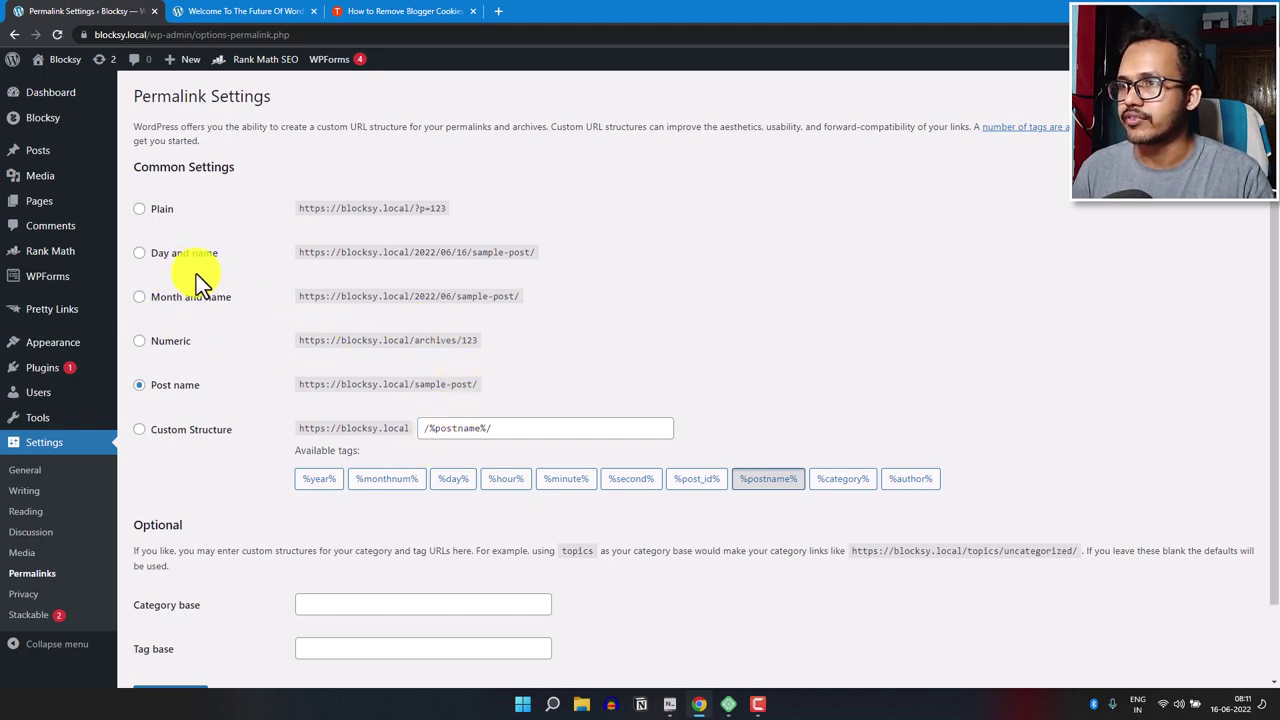
# Step: Set the custom permalink structure to /%year%/%monthnum%/%postname%.html and save the change
pyautogui.click(140, 297)
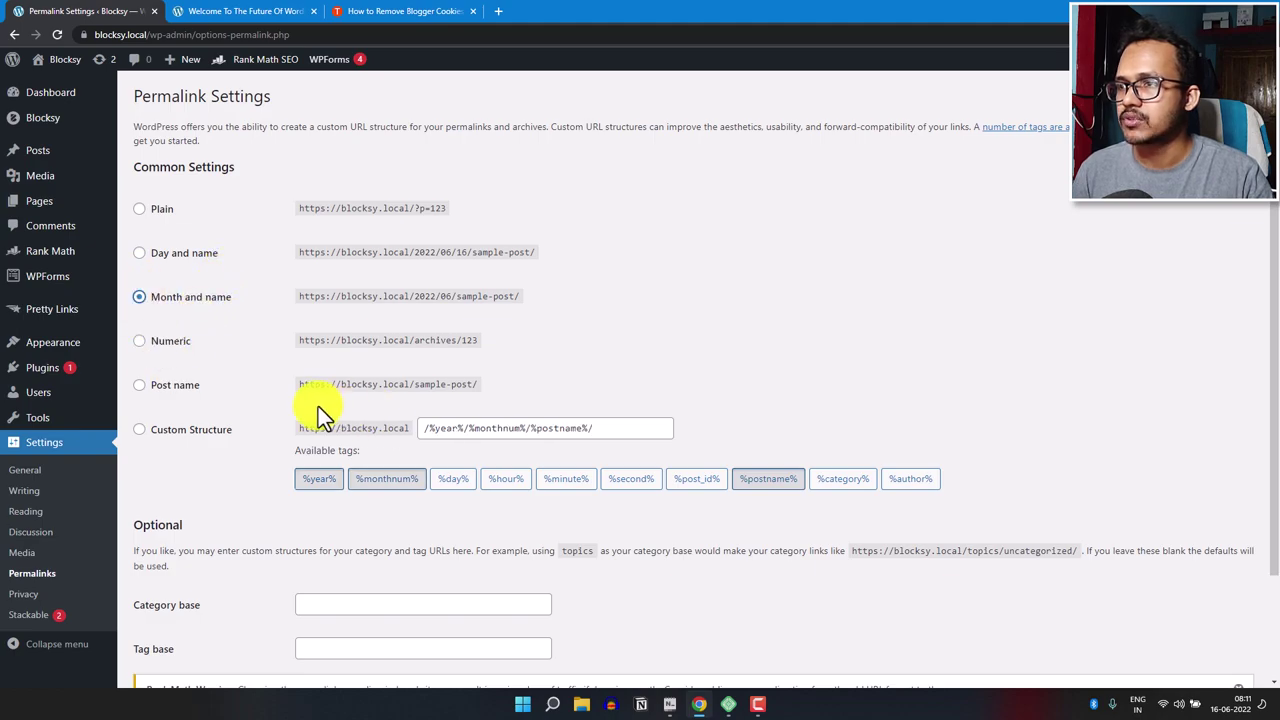
pyautogui.click(606, 432)
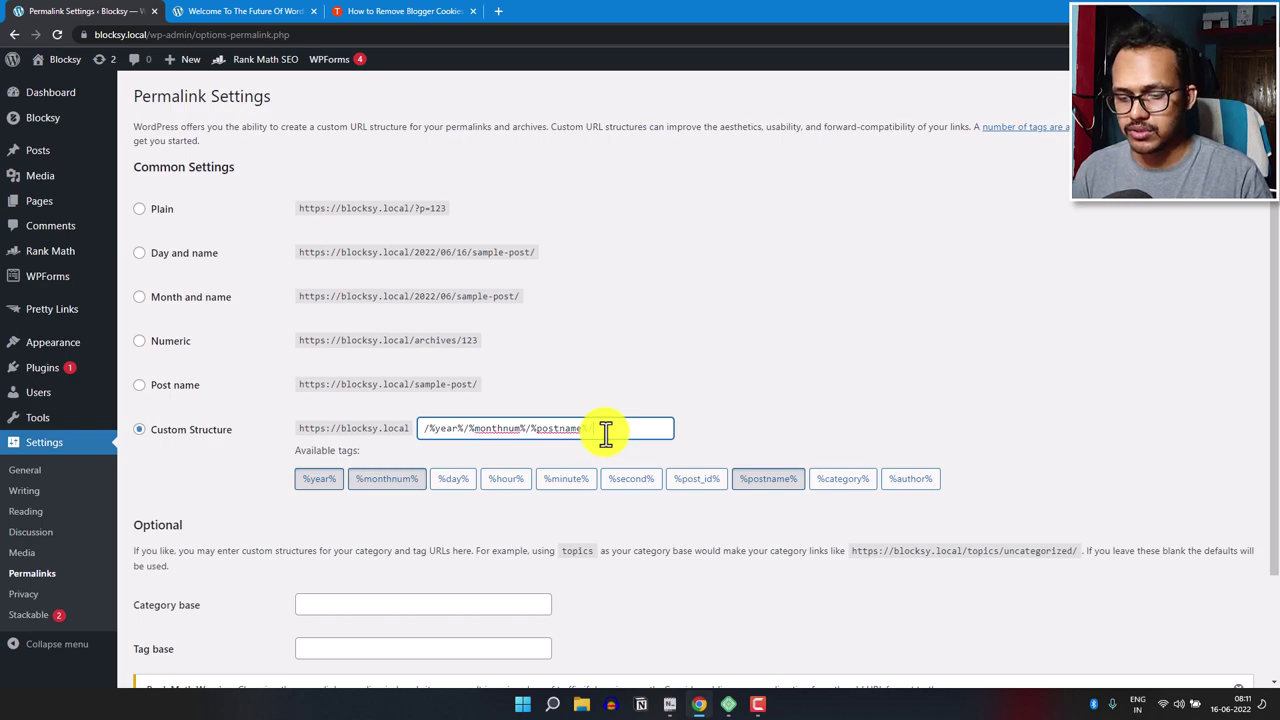
pyautogui.press('BackSpace')
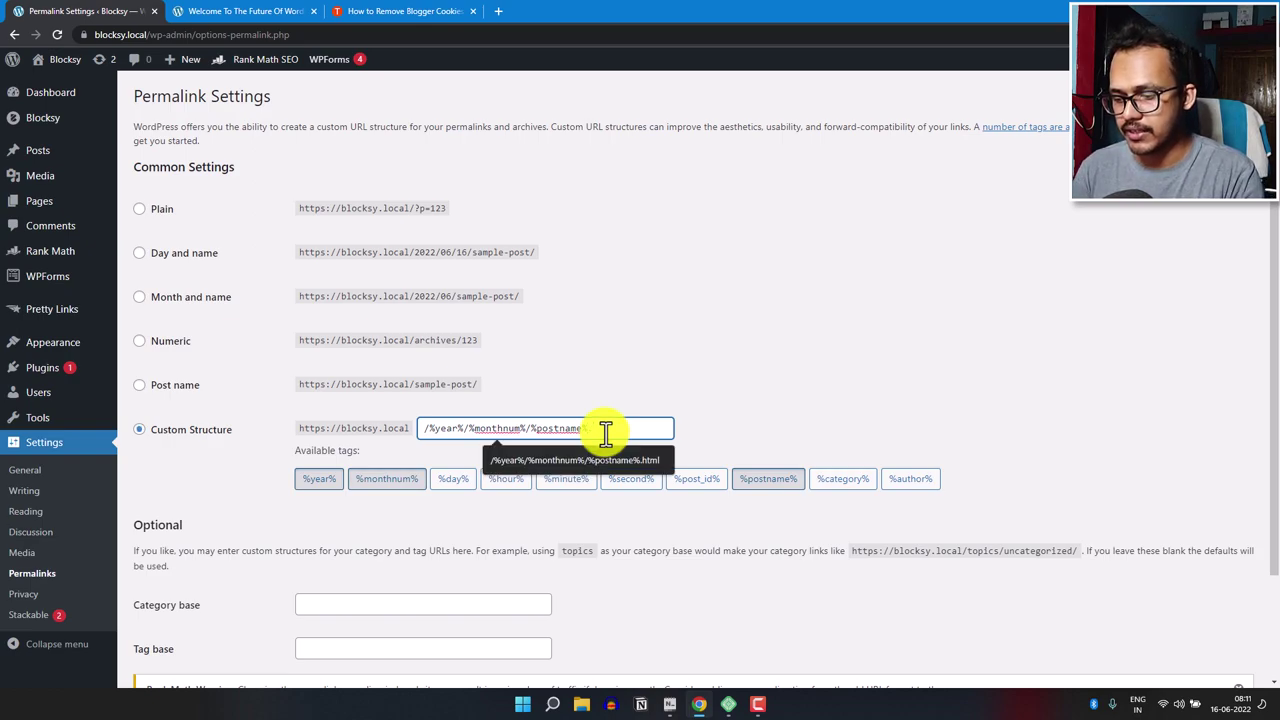
pyautogui.write('htm')
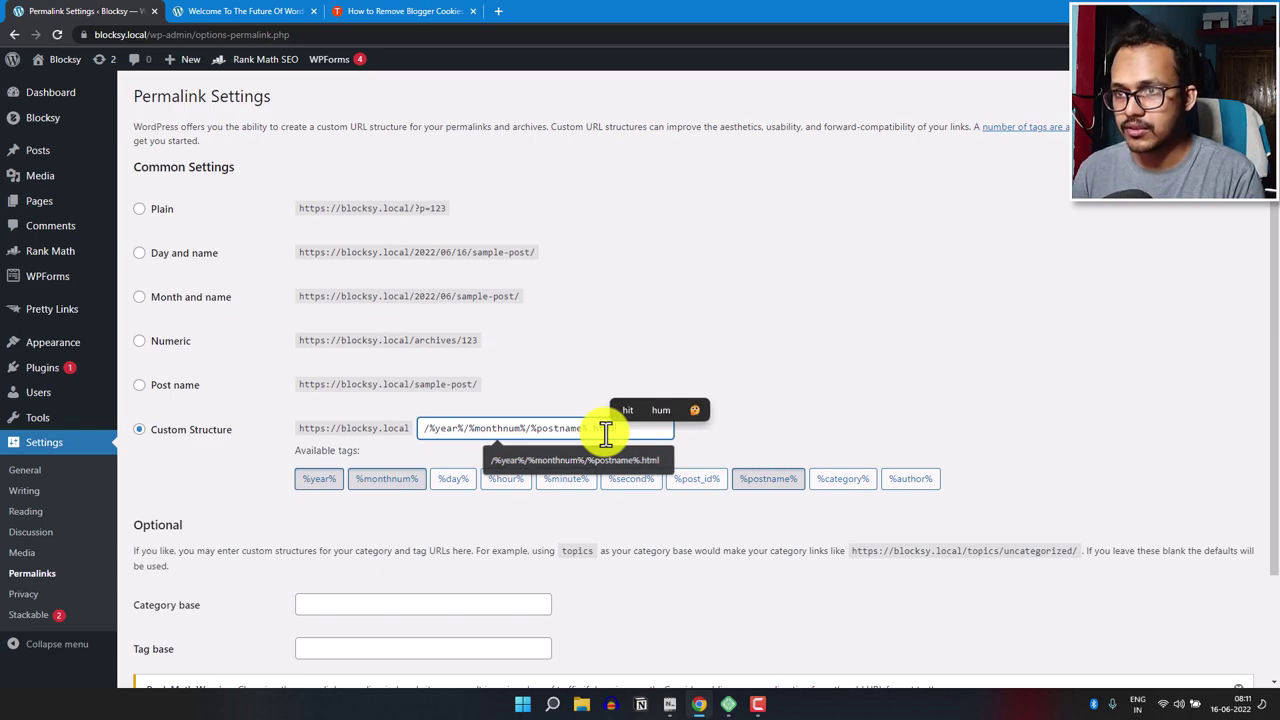
pyautogui.click(883, 338)
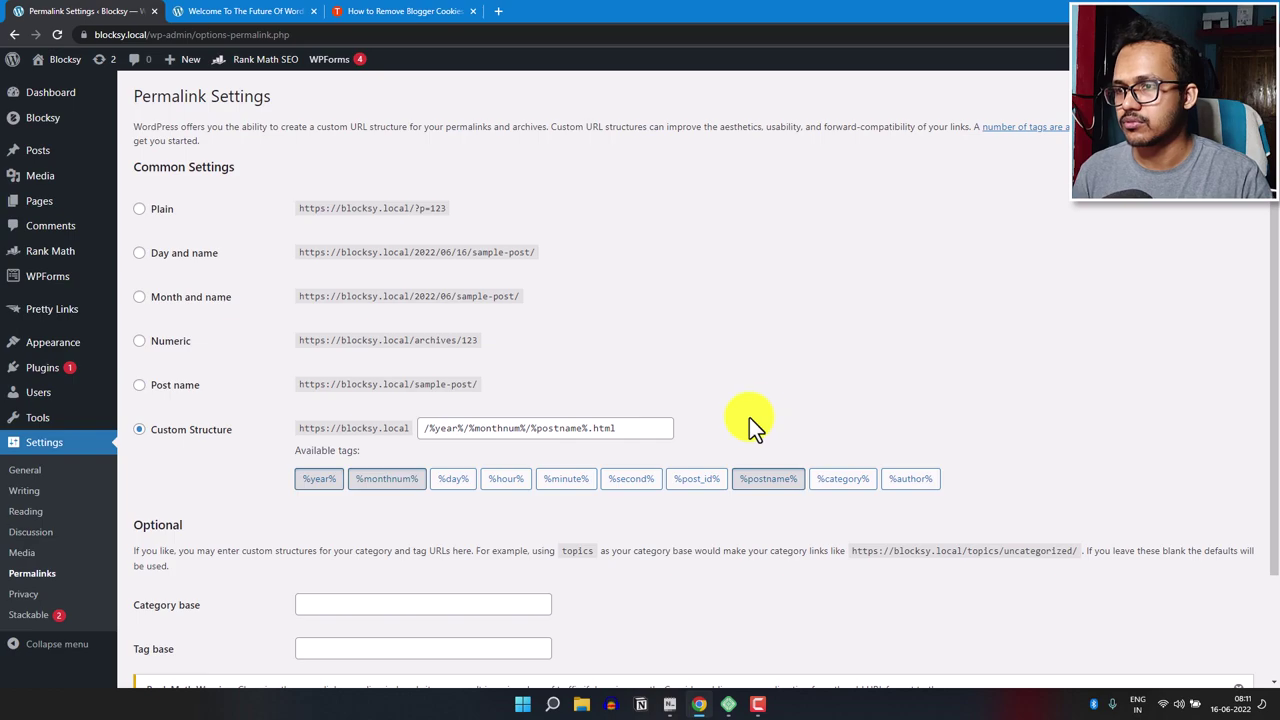
pyautogui.scroll(-3, 749, 417)
pyautogui.click(197, 614)
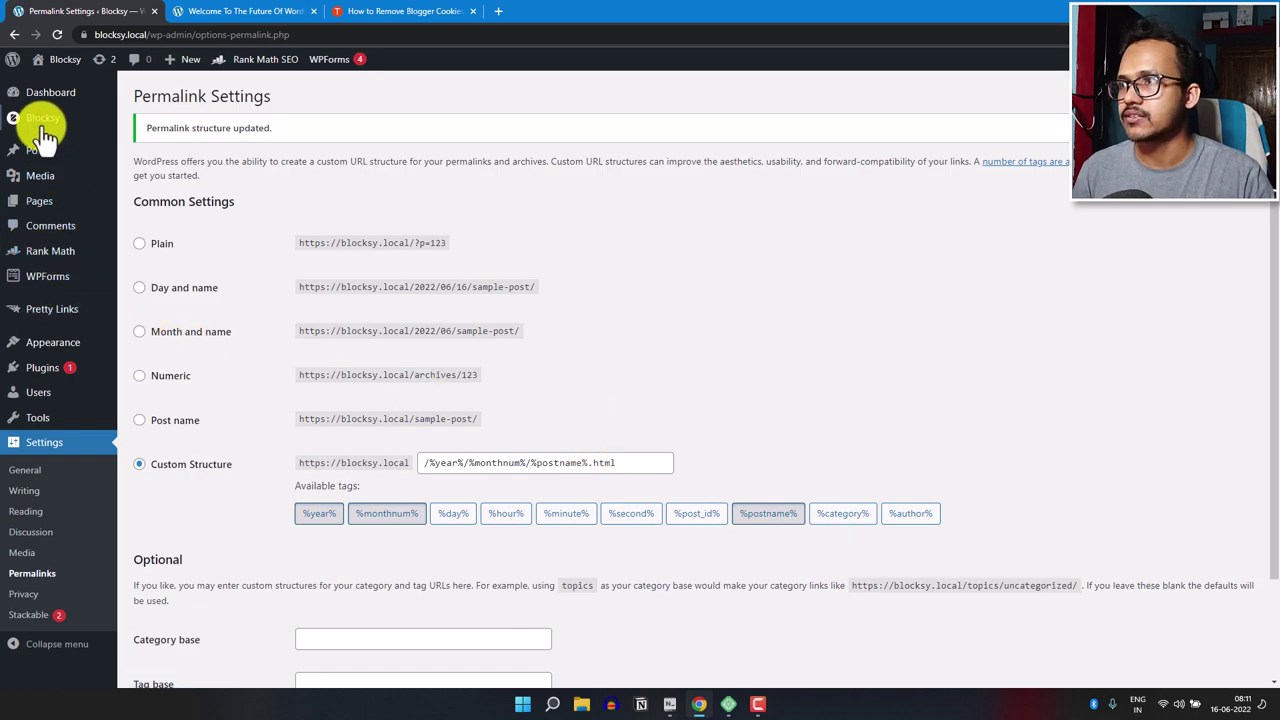
# Step: Copy the link address of the post "Welcome to the Future of WordPress with Gutenberg" from the list of all posts
pyautogui.moveTo(42, 152)
pyautogui.click(153, 158)
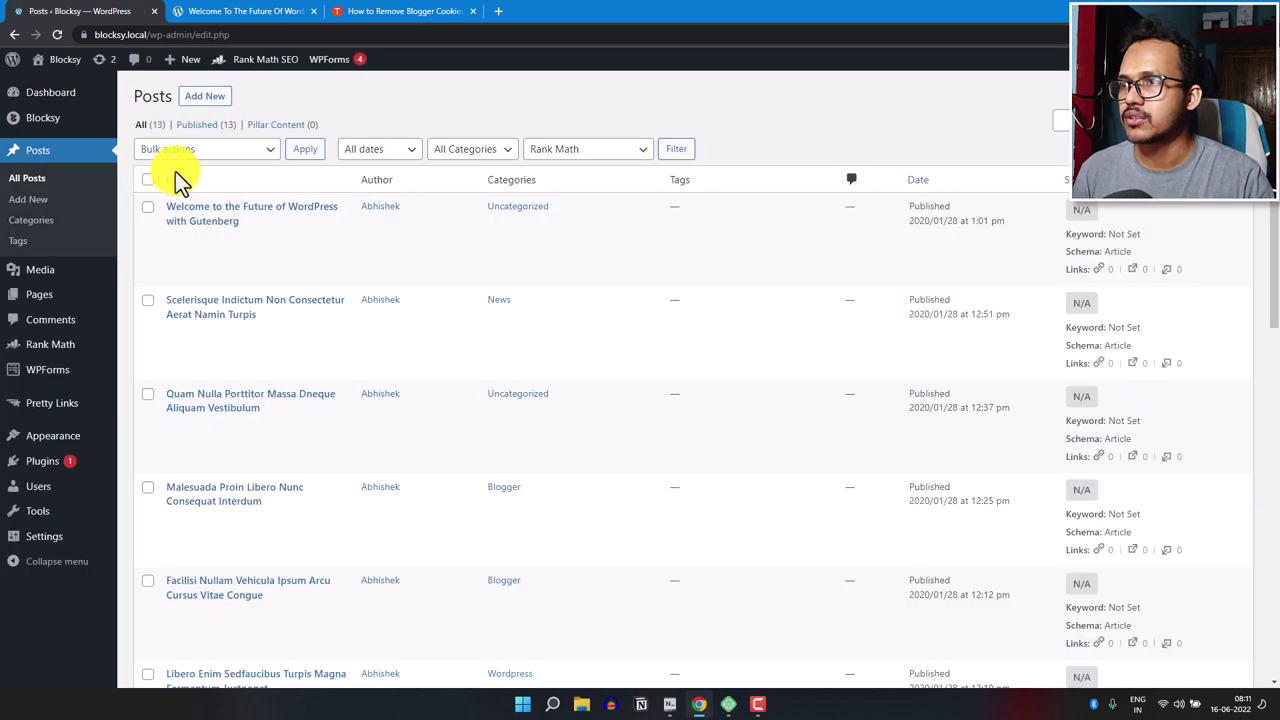
pyautogui.rightClick(277, 245)
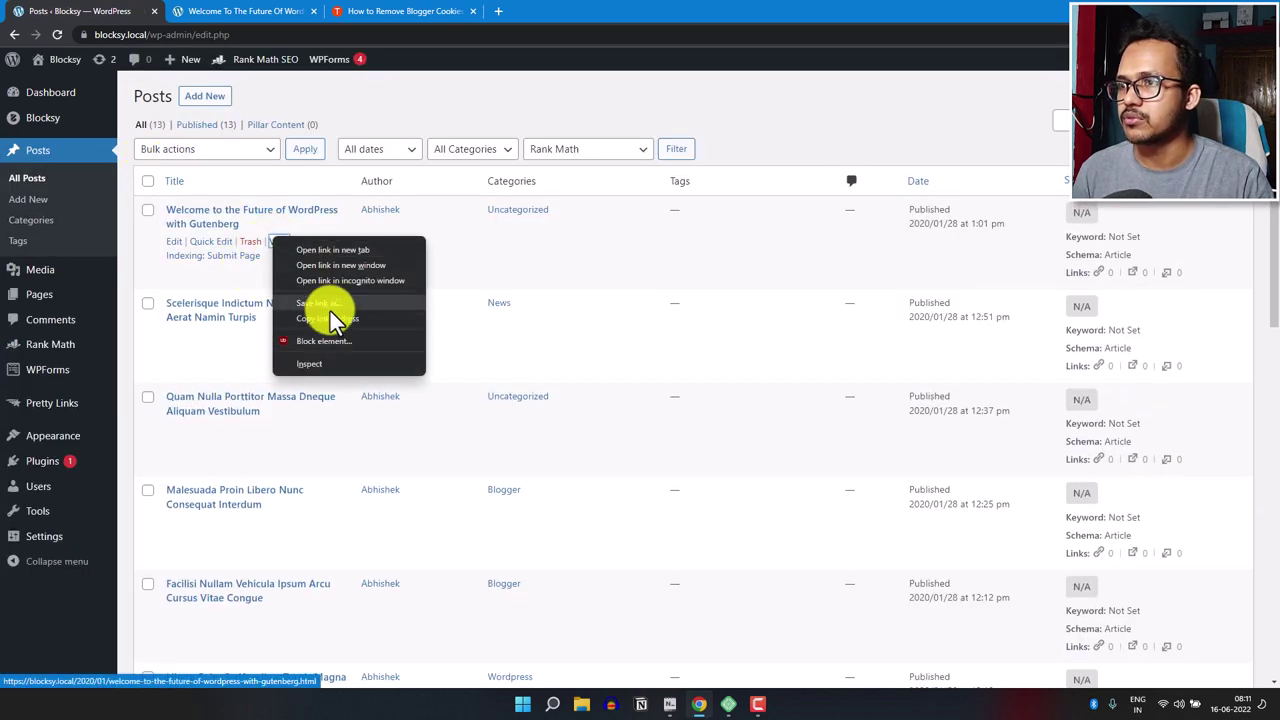
pyautogui.click(332, 317)
# Step: Paste the copied post link on line 17 of the redirection notes file, below /$3, and minimize the notes
pyautogui.click(668, 705)
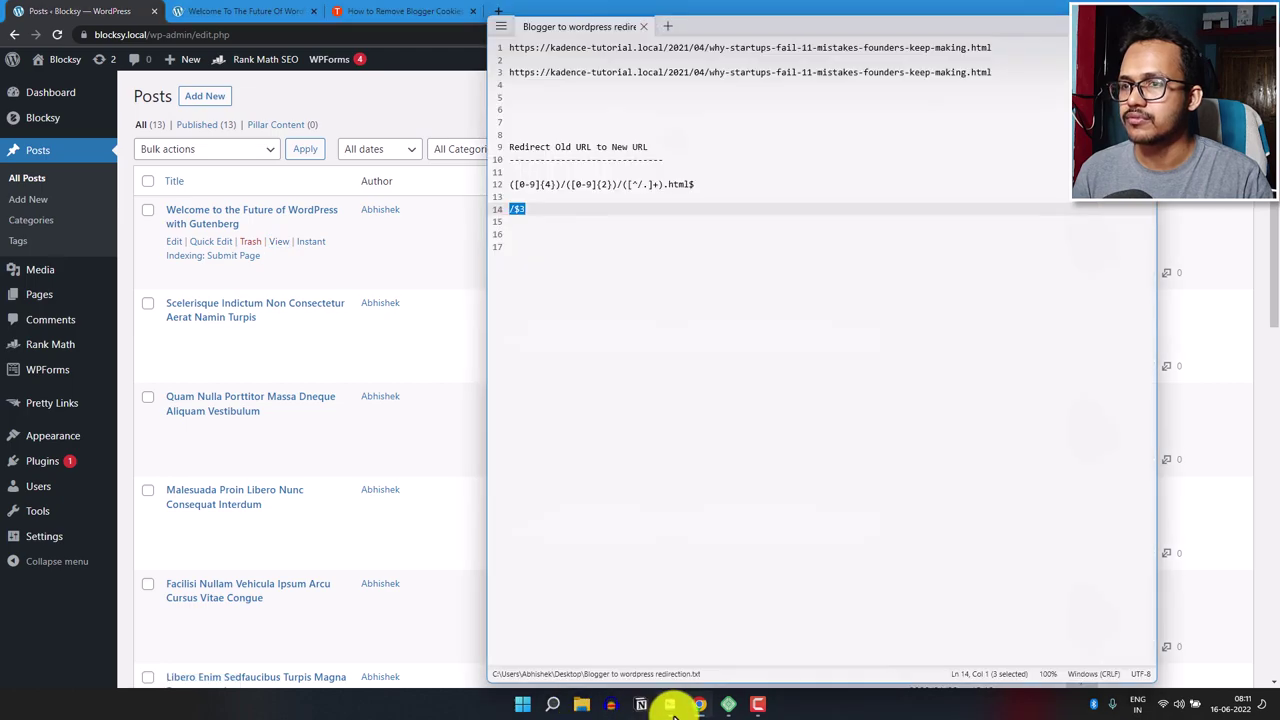
pyautogui.click(571, 203)
pyautogui.press('Down')
pyautogui.press('Down')
pyautogui.press('Down')
pyautogui.press('Down')
pyautogui.write('https://blocksy.local/2020/01/welcome-to-the-future-of-wordpress-with-gutenberg.html')
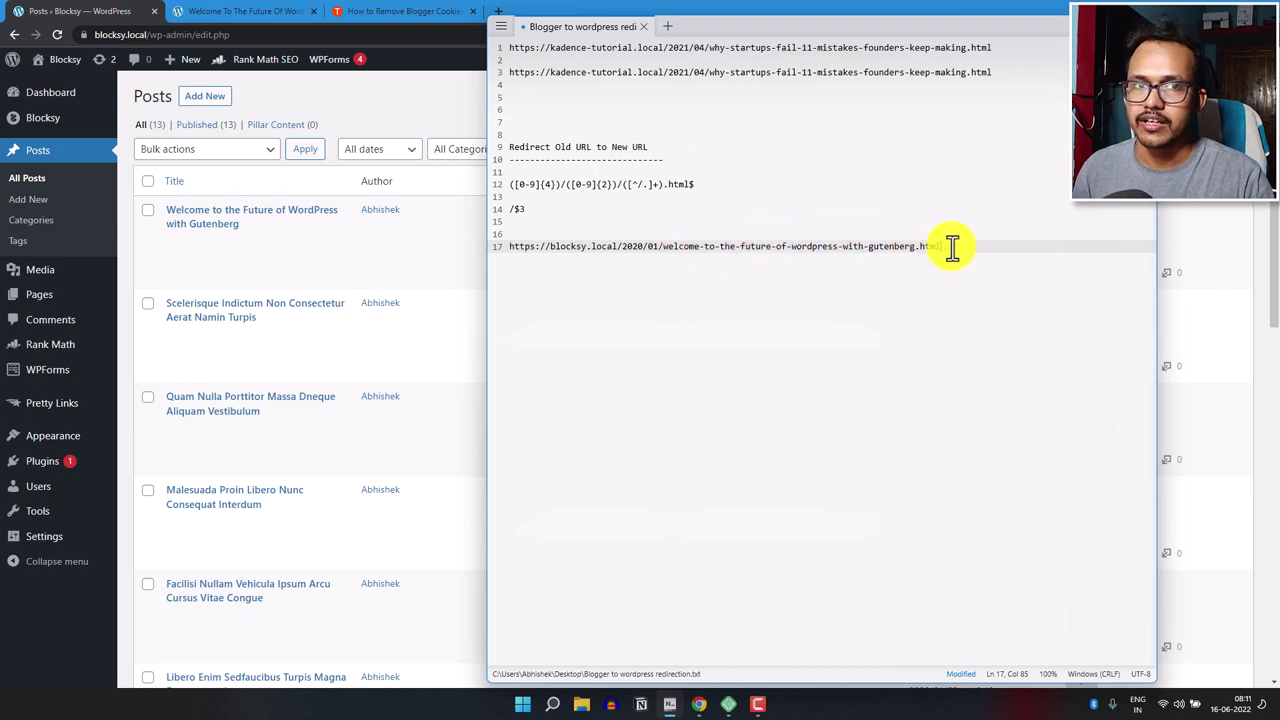
pyautogui.click(1050, 26)
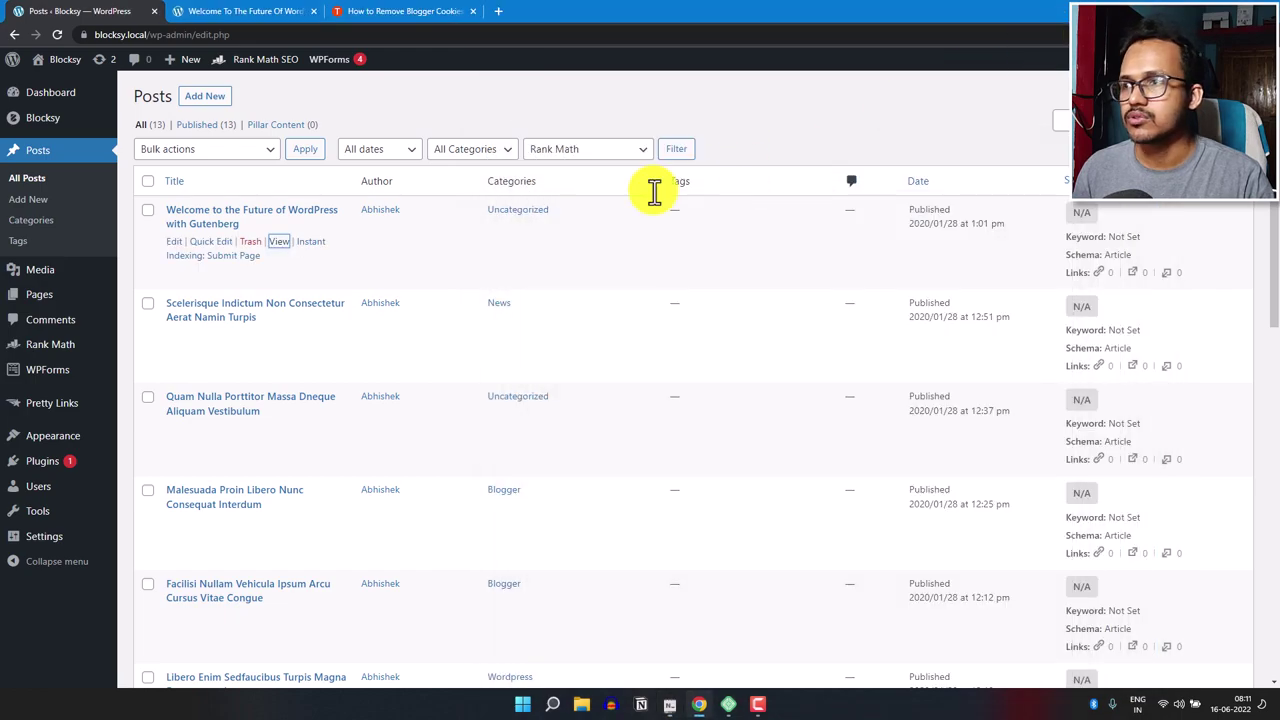
# Step: Set the site's permalink structure to Post name and save the change
pyautogui.moveTo(44, 540)
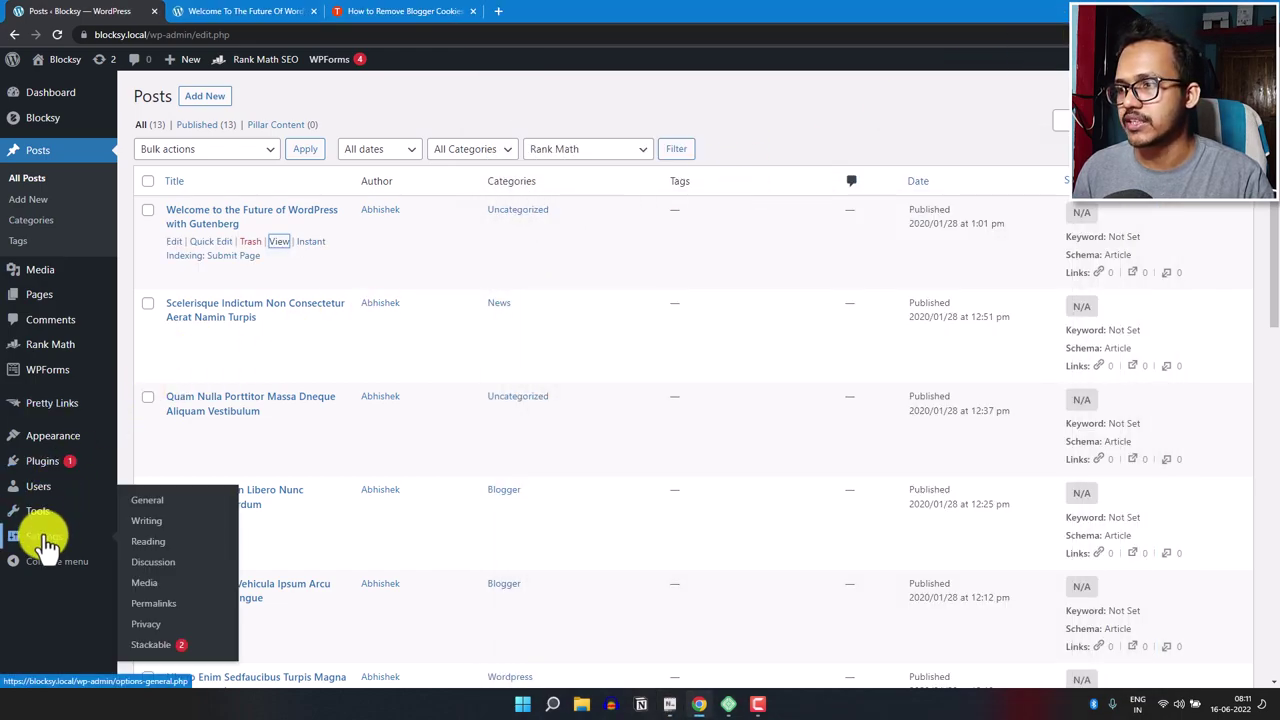
pyautogui.click(168, 606)
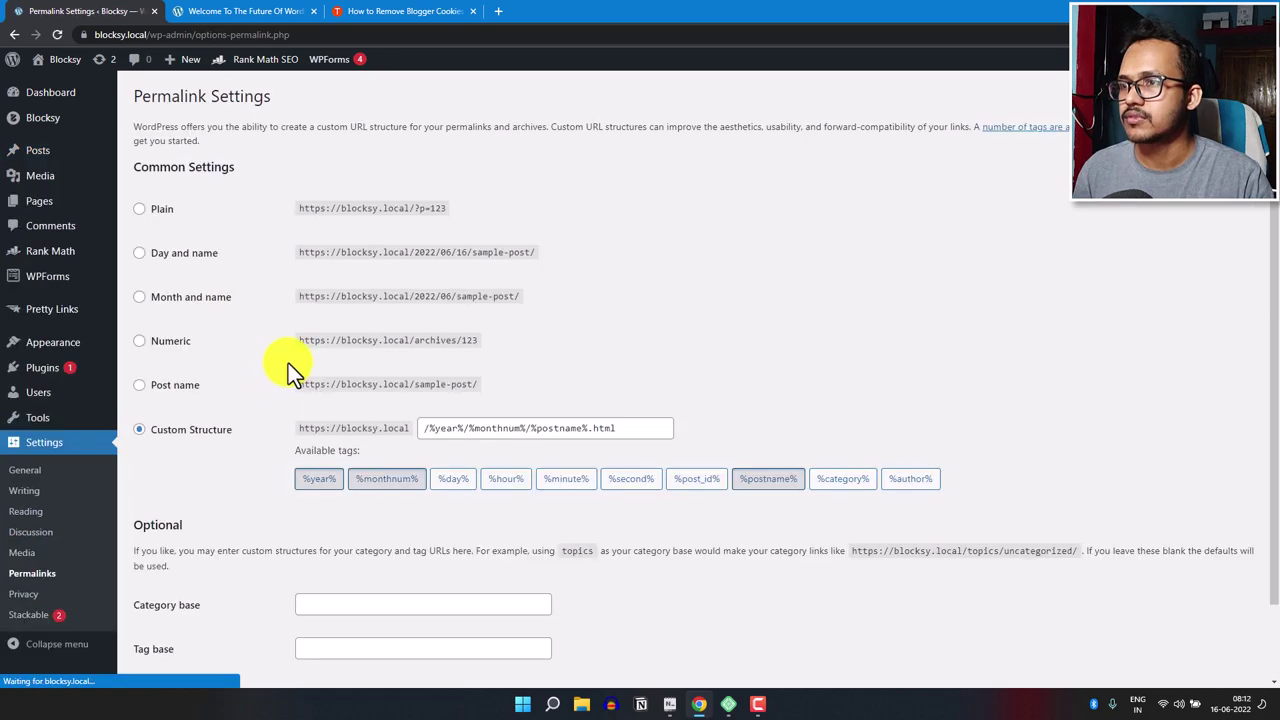
pyautogui.click(143, 388)
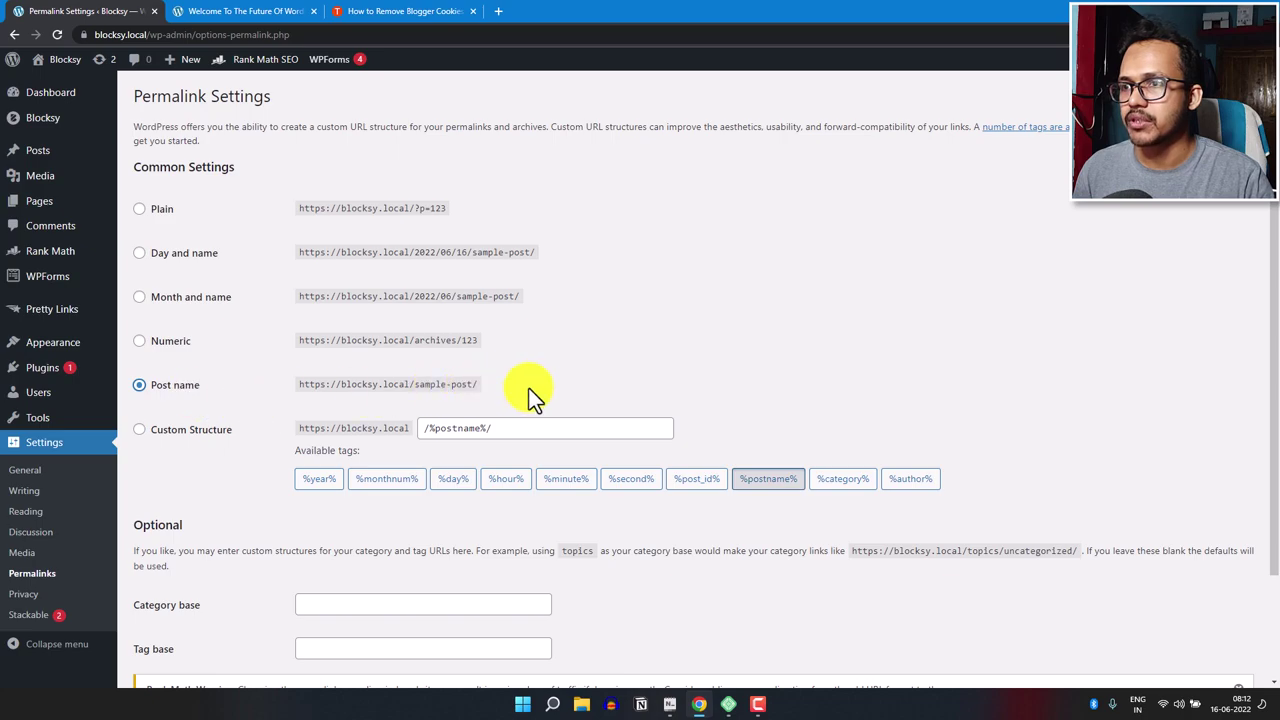
pyautogui.scroll(-2, 660, 486)
pyautogui.click(188, 612)
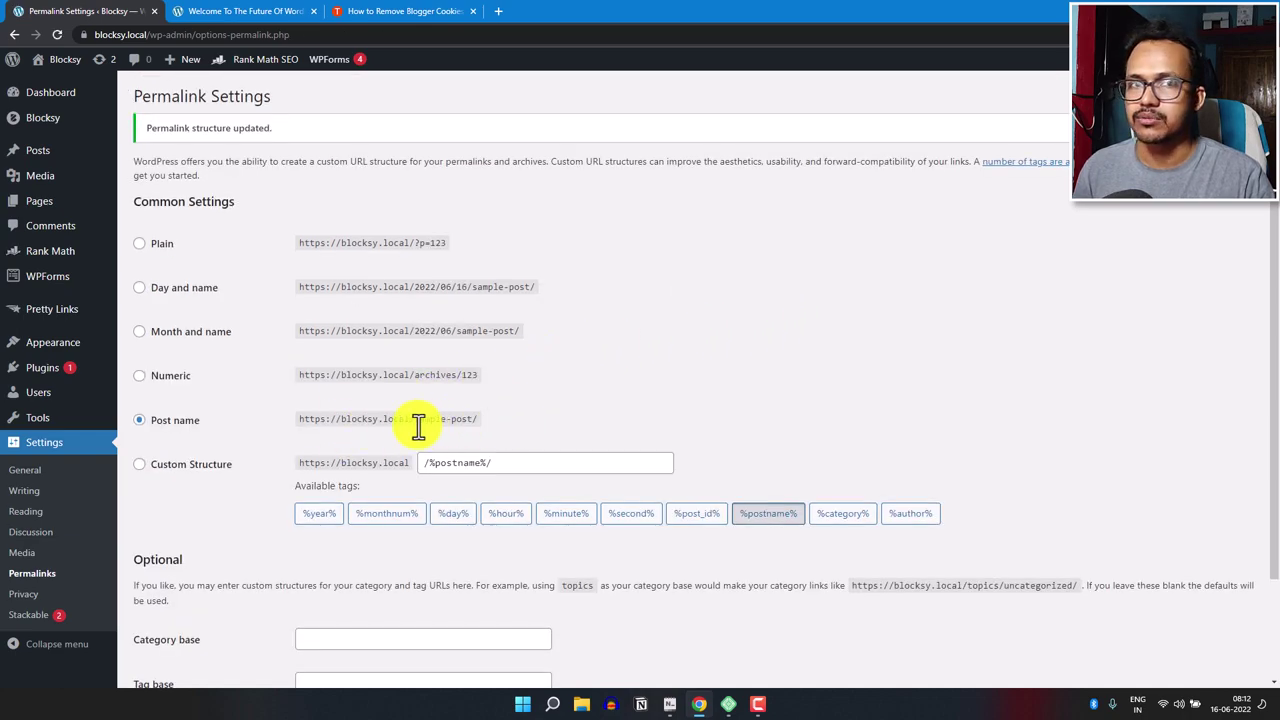
# Step: Copy the old .html post URL from line 17 of the redirection notes file and load it in a new browser tab
pyautogui.click(670, 704)
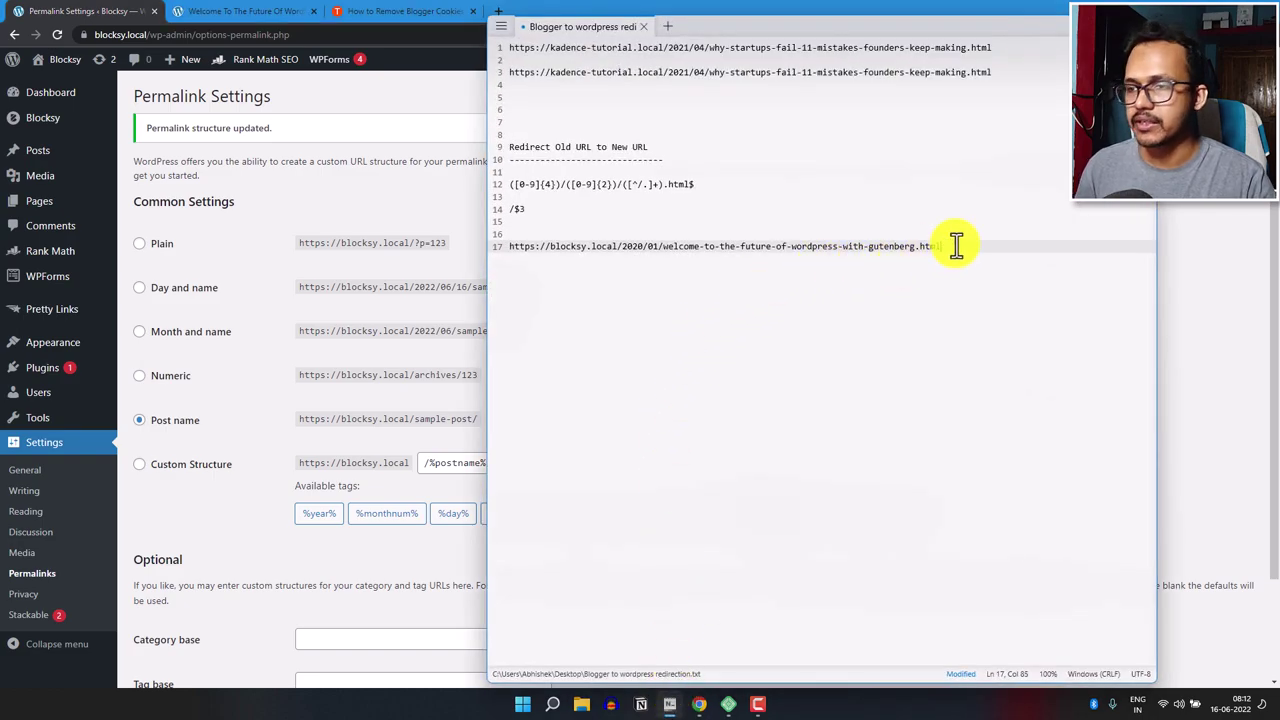
pyautogui.tripleClick(915, 248)
pyautogui.hotkey('ctrl', 'c')
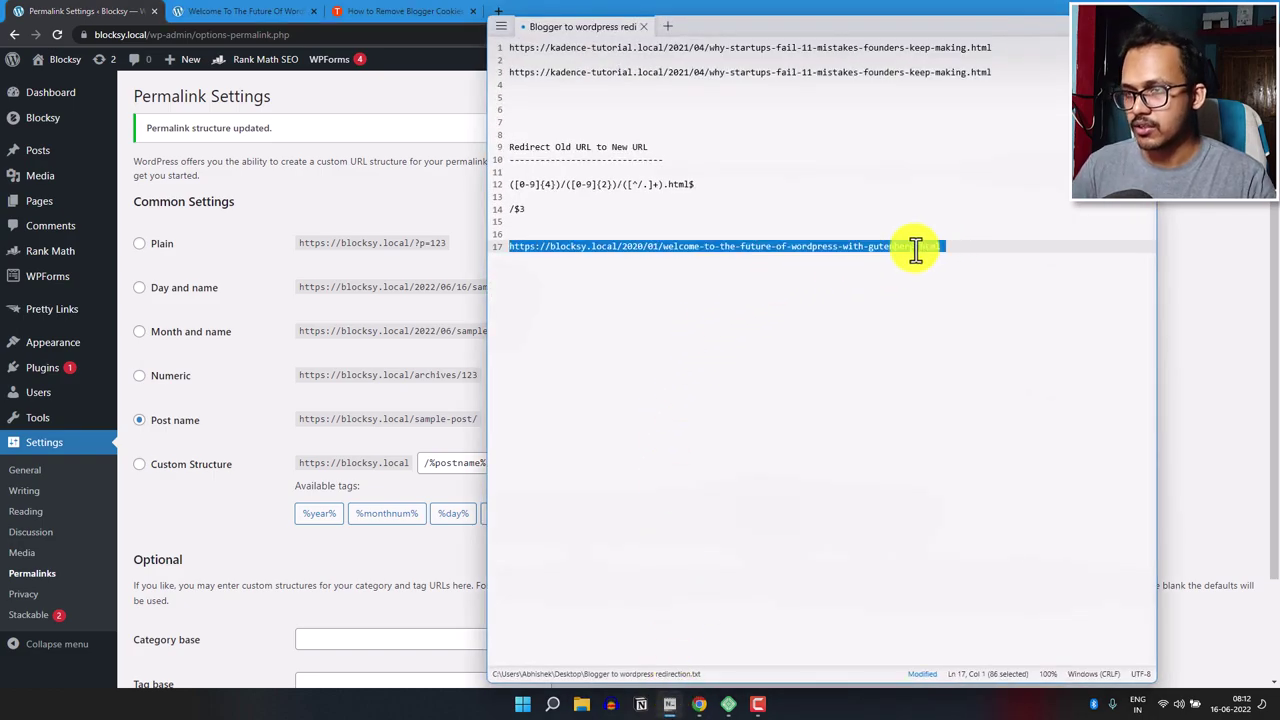
pyautogui.click(800, 10)
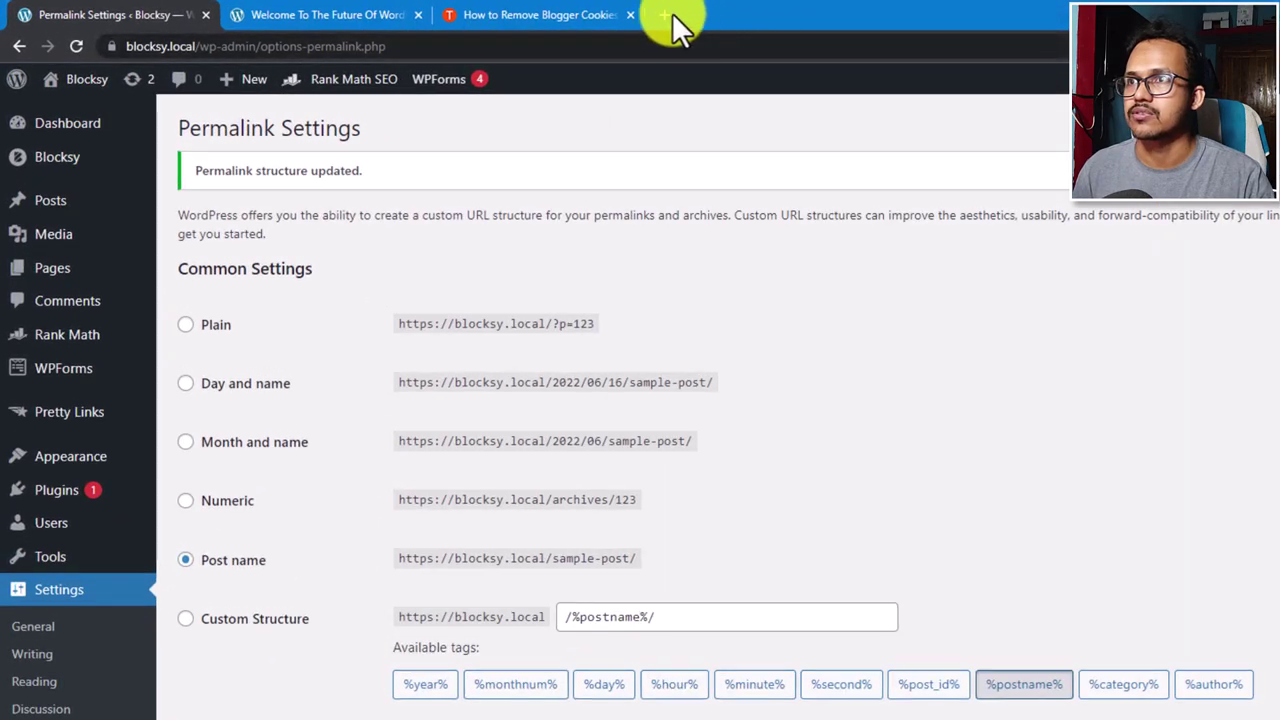
pyautogui.click(665, 15)
pyautogui.hotkey('ctrl', 'v')
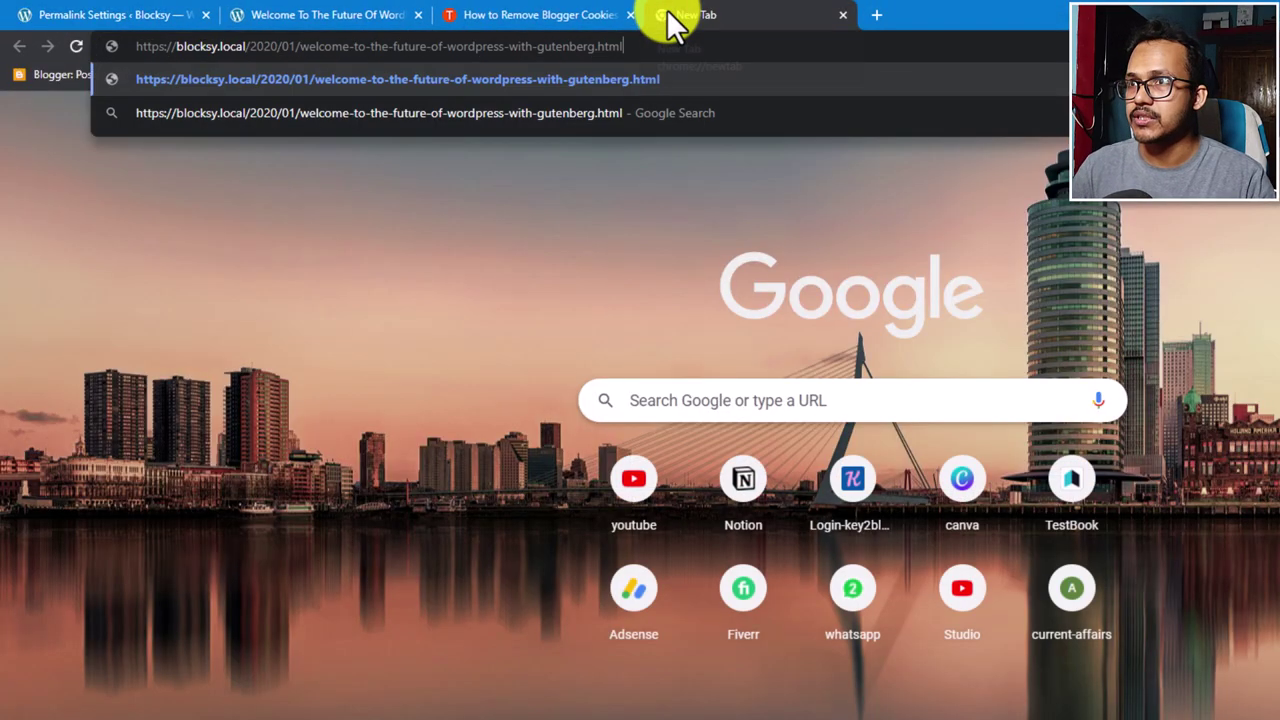
pyautogui.press('Return')
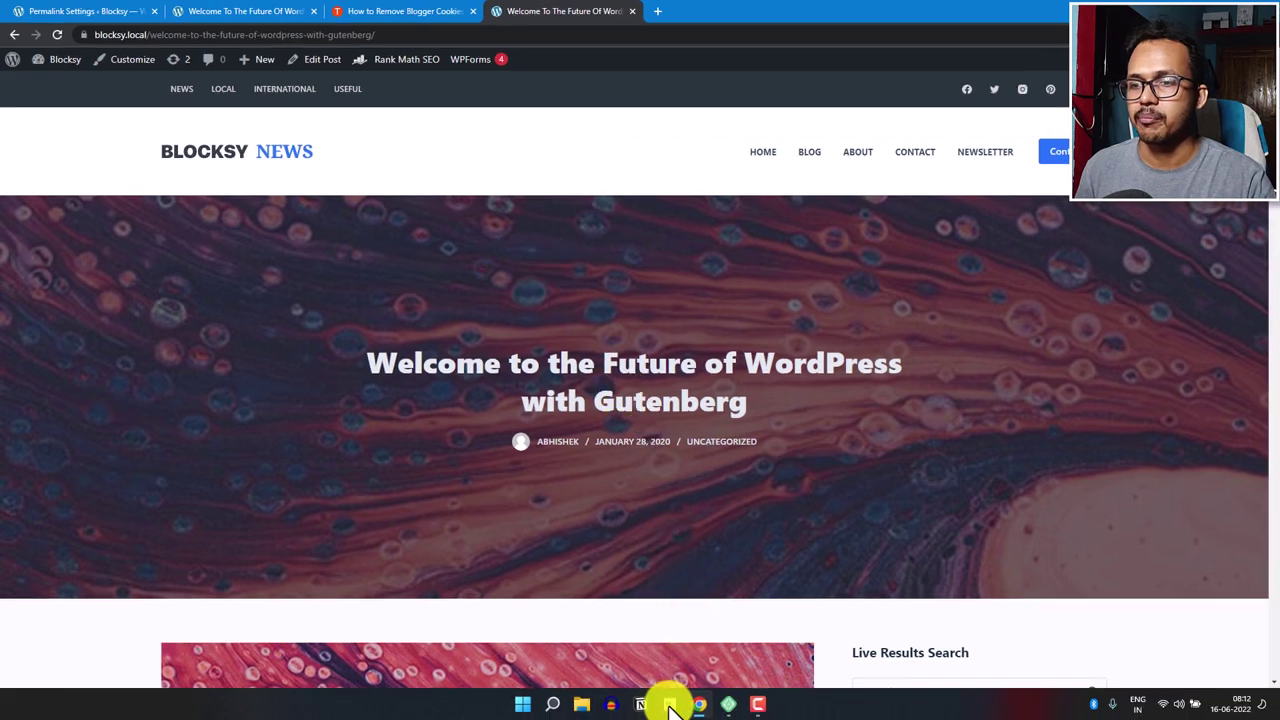
# Step: Compare the old .html post URL in the redirection notes file with the address of the loaded post
pyautogui.click(670, 705)
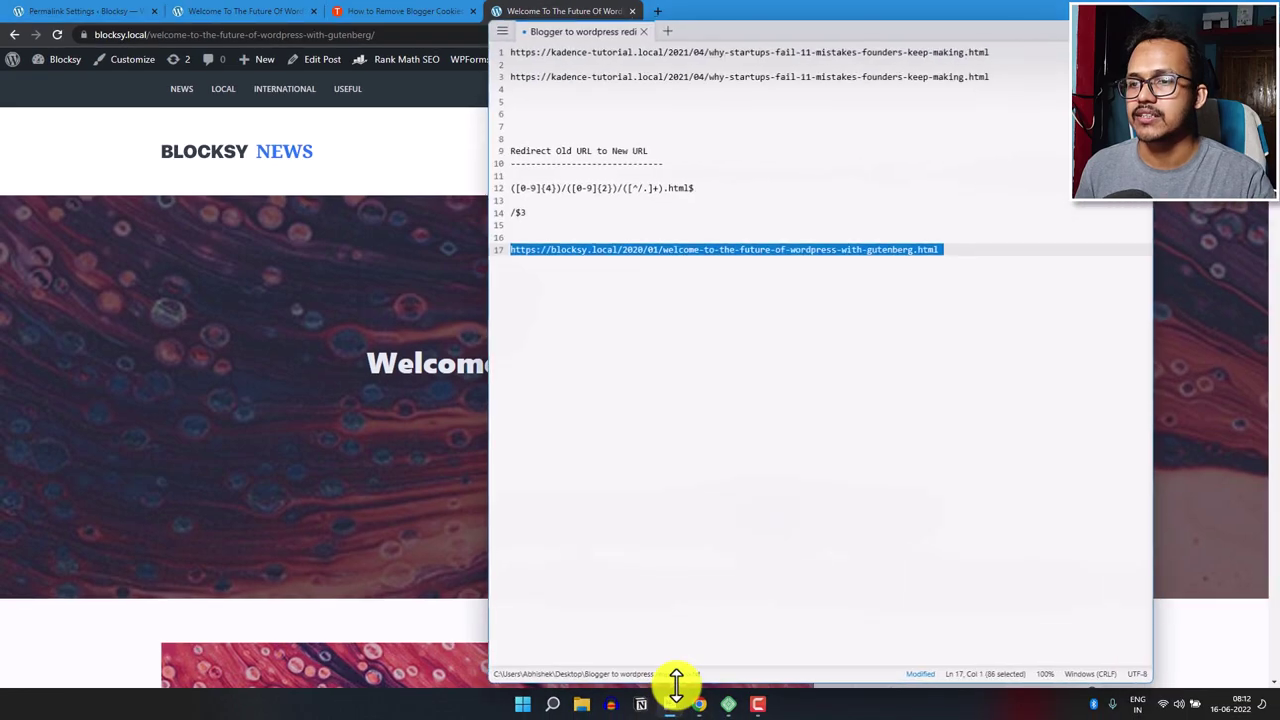
pyautogui.click(619, 245)
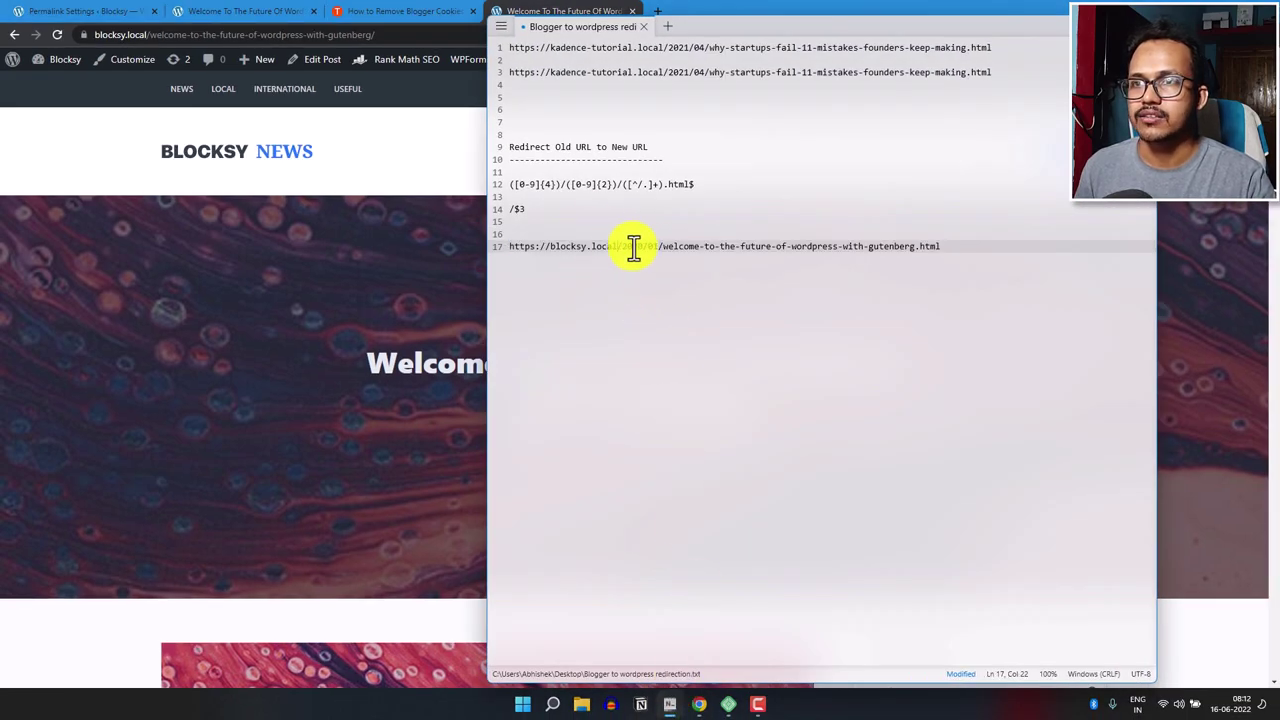
pyautogui.tripleClick(969, 247)
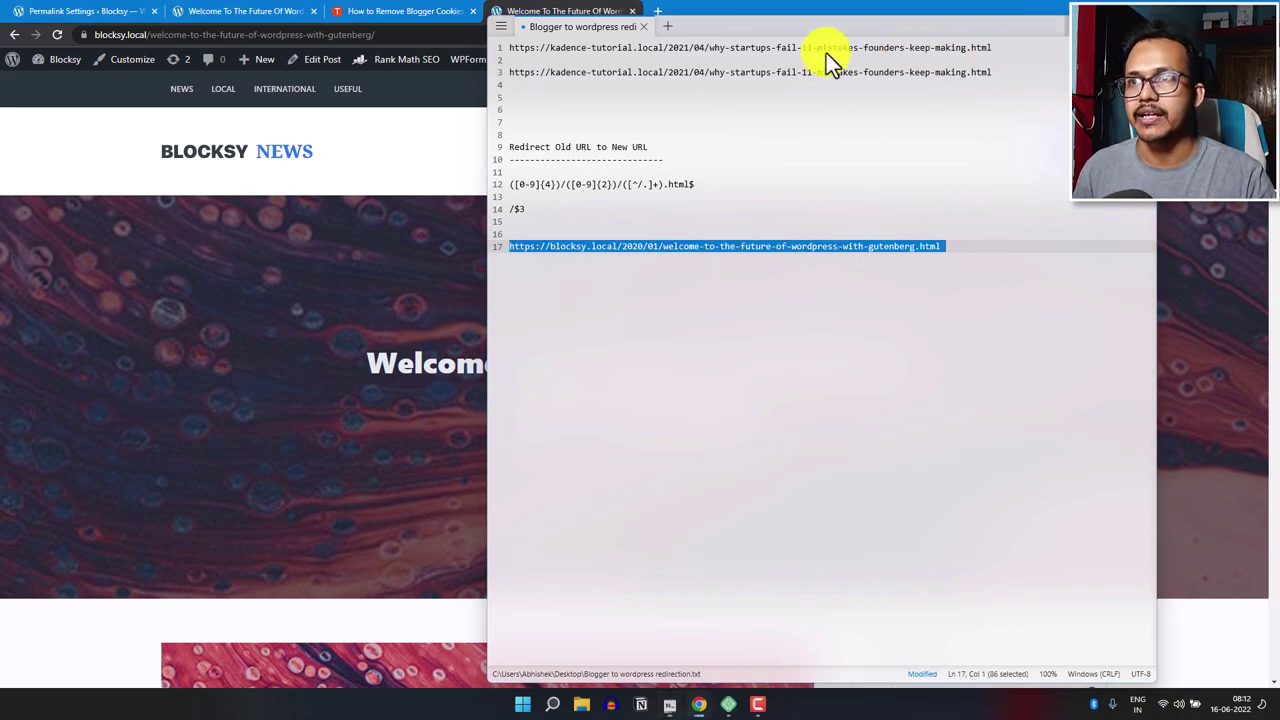
pyautogui.hotkey('alt', 'Tab')
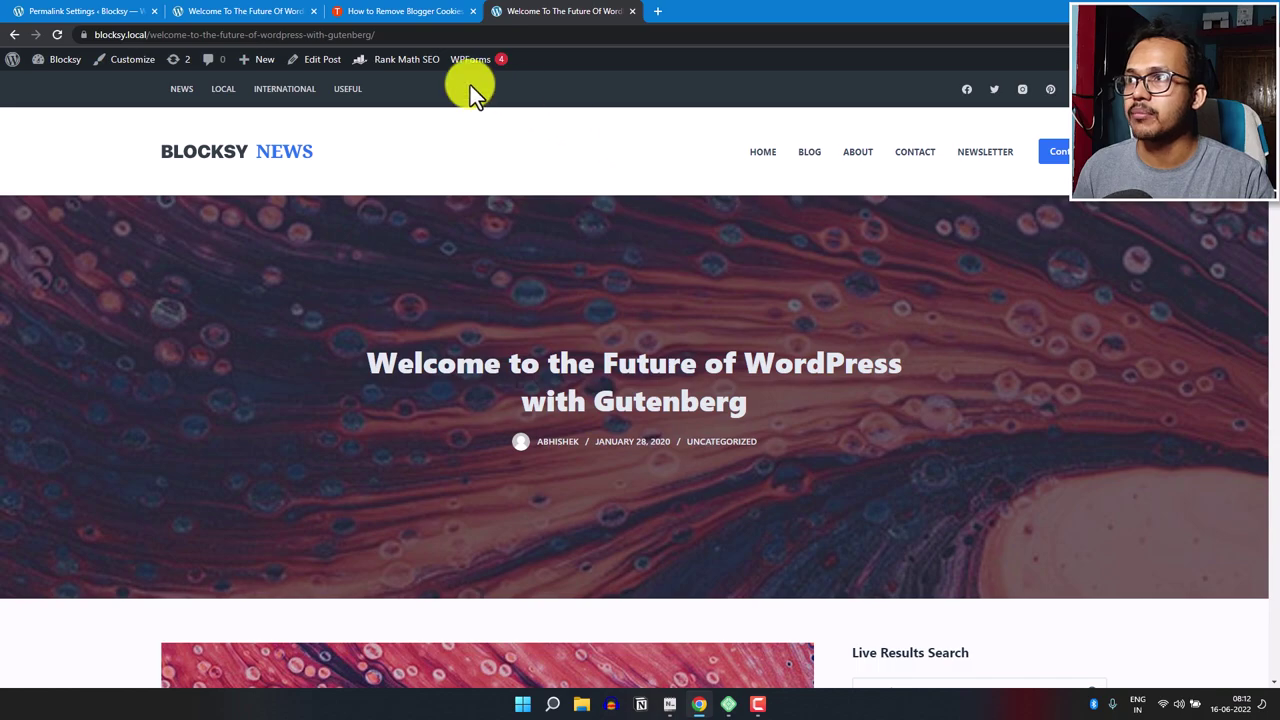
# Step: Review the saved permalink settings and open the existing regex redirection in Rank Math for editing
pyautogui.click(80, 11)
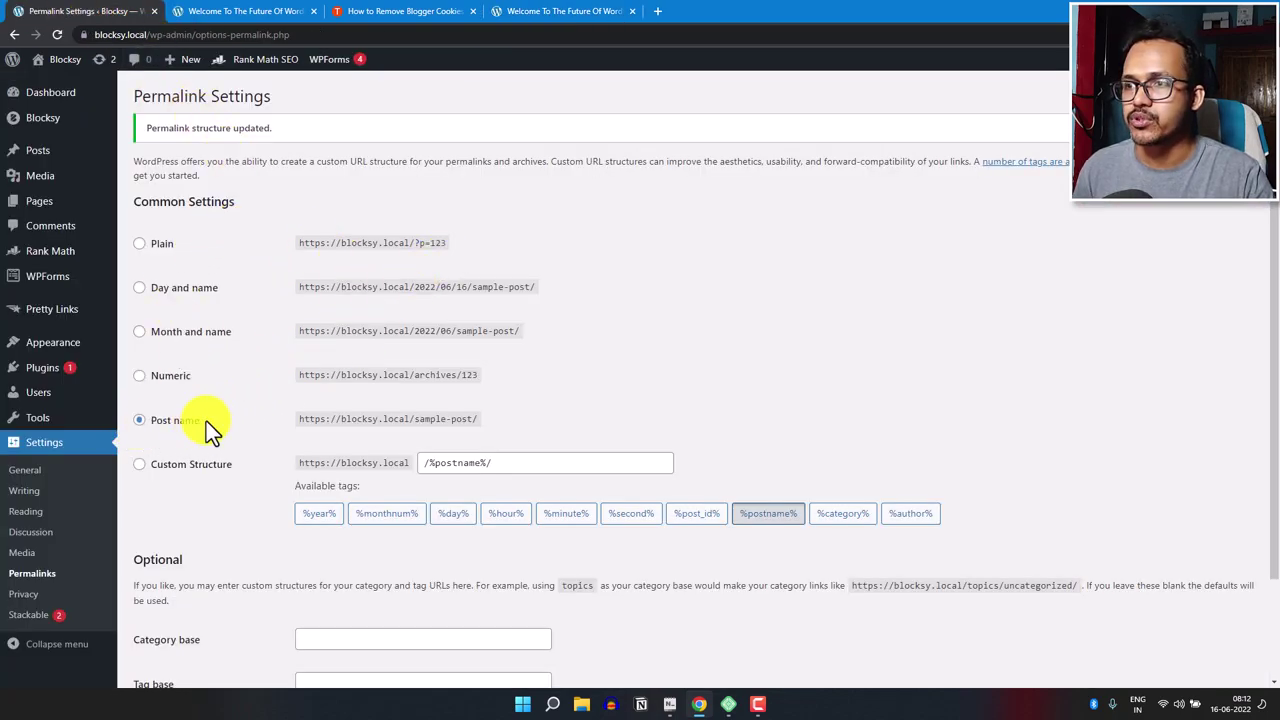
pyautogui.scroll(-2, 599, 450)
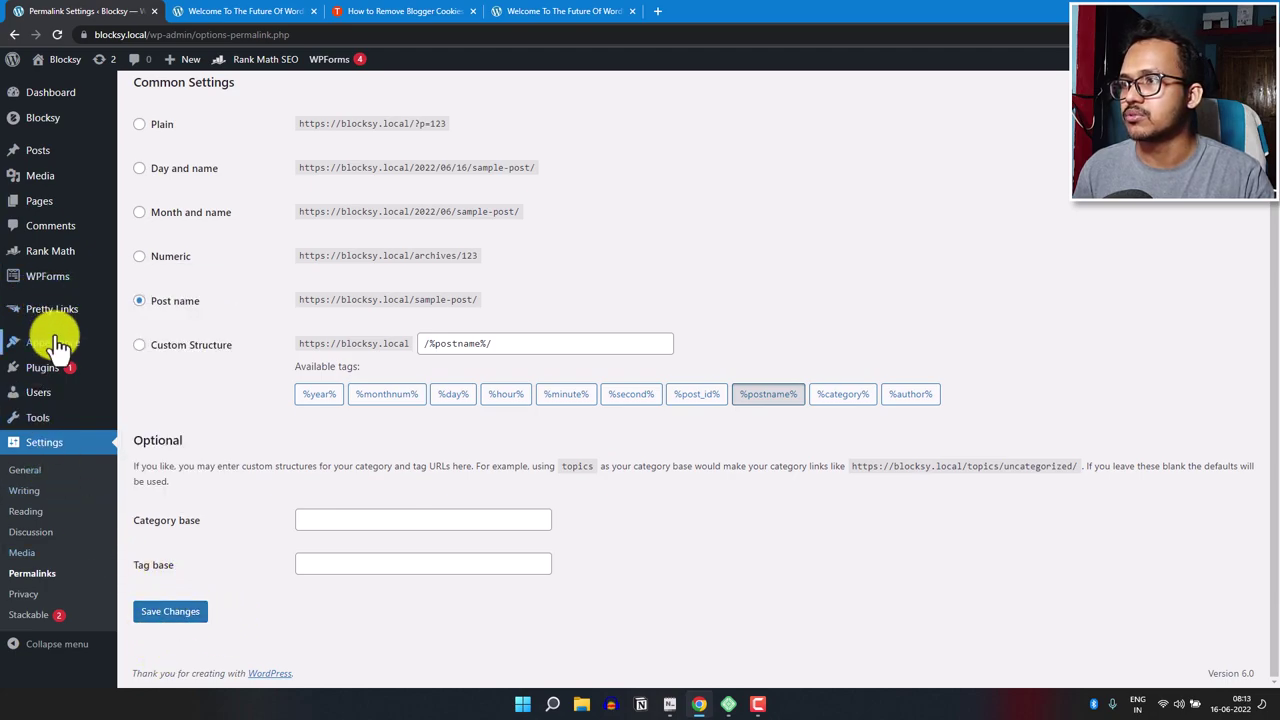
pyautogui.moveTo(48, 255)
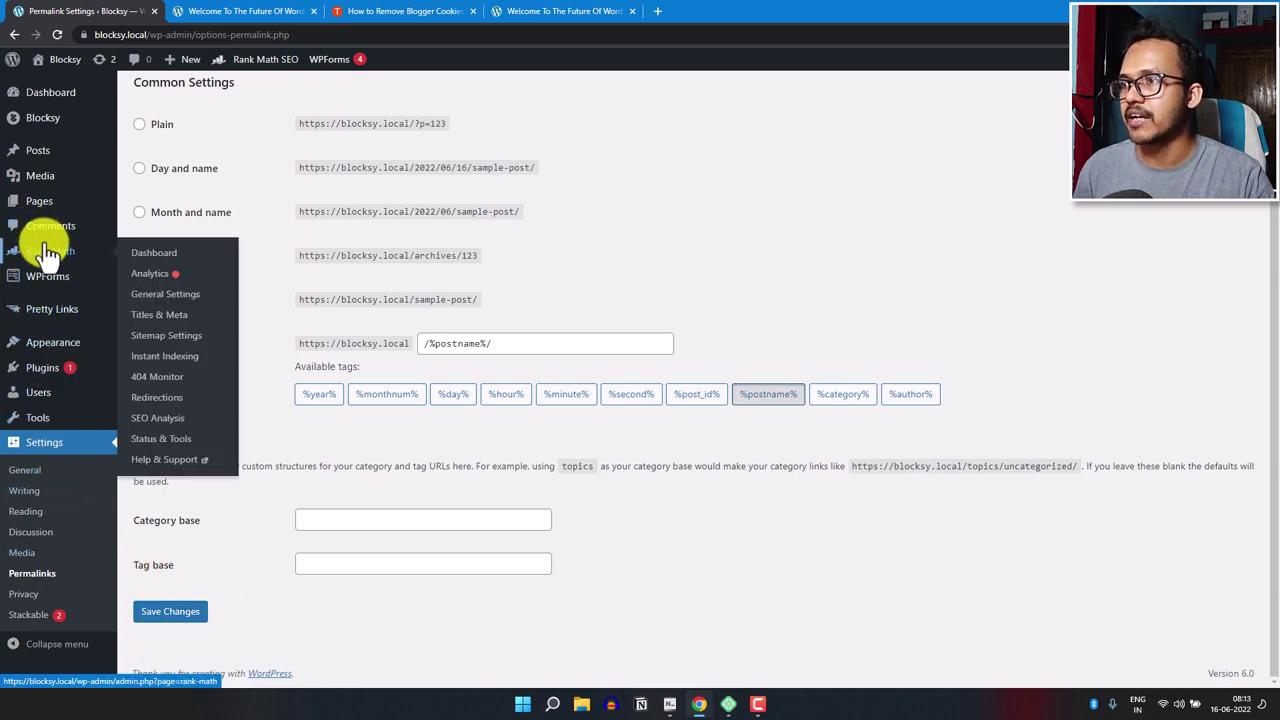
pyautogui.click(150, 402)
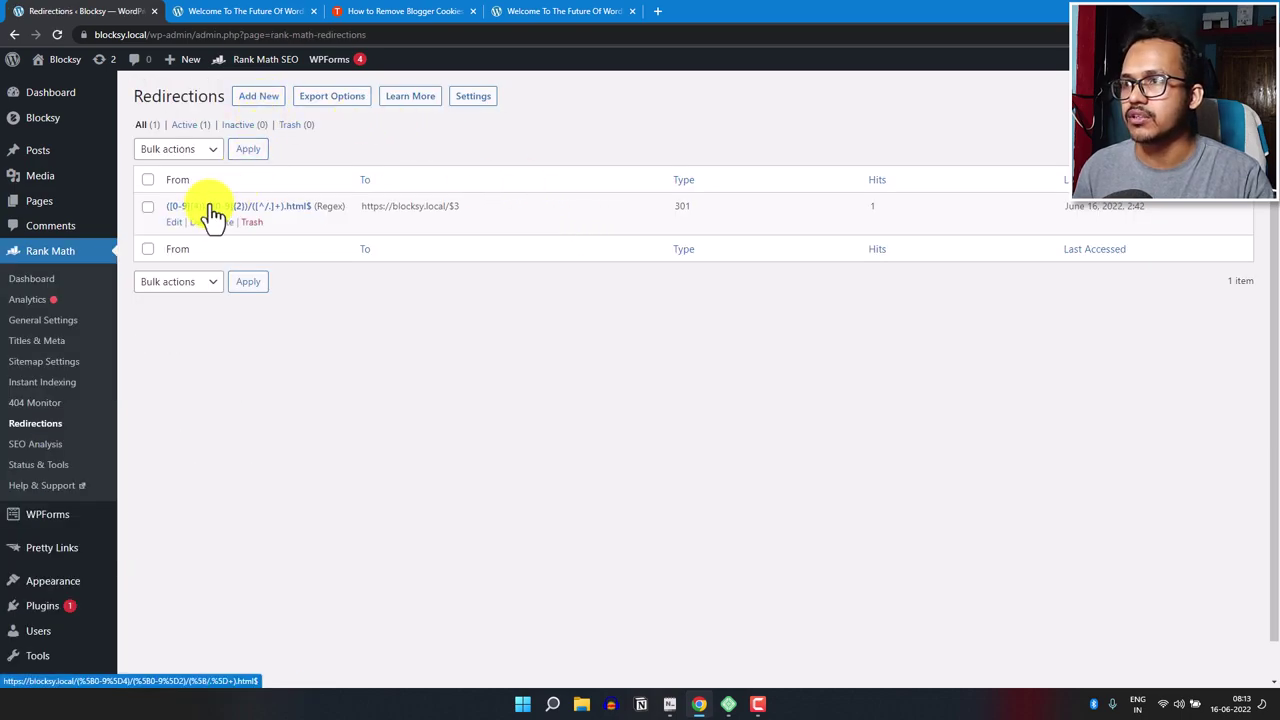
pyautogui.click(175, 222)
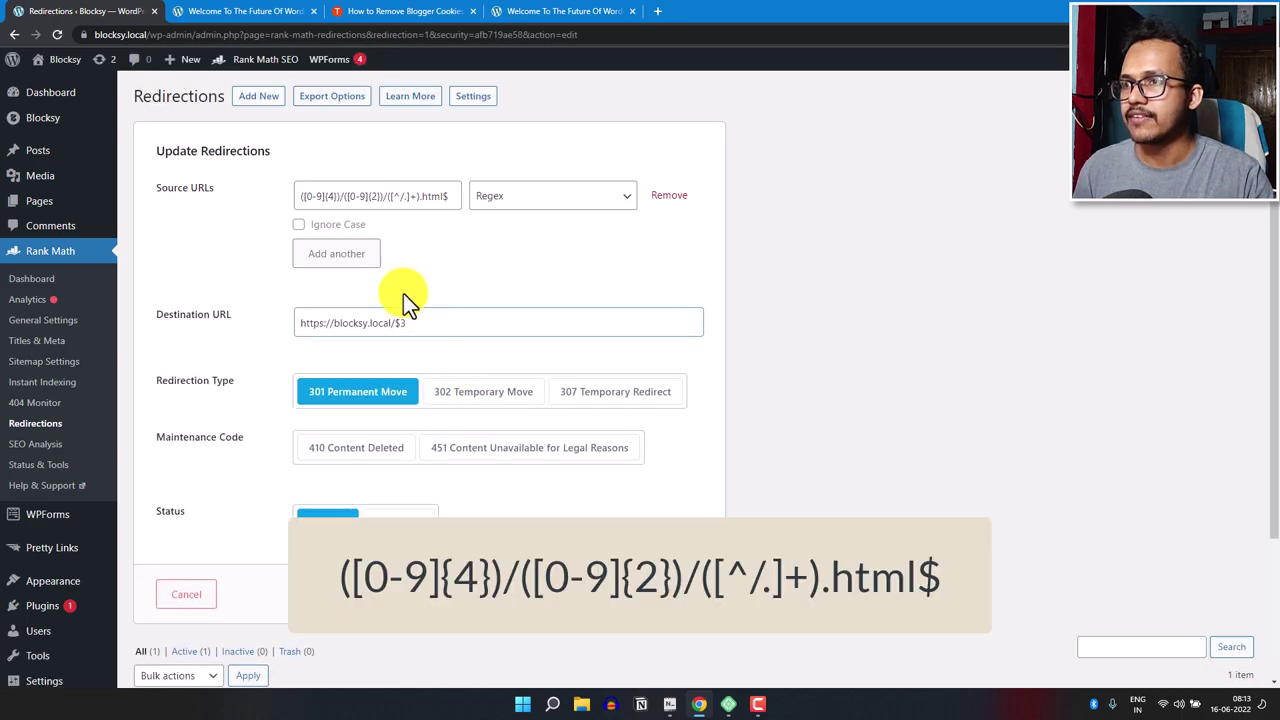
# Step: Check the redirection's source pattern, Regex match type and destination URL
pyautogui.click(308, 196)
pyautogui.press('Home')
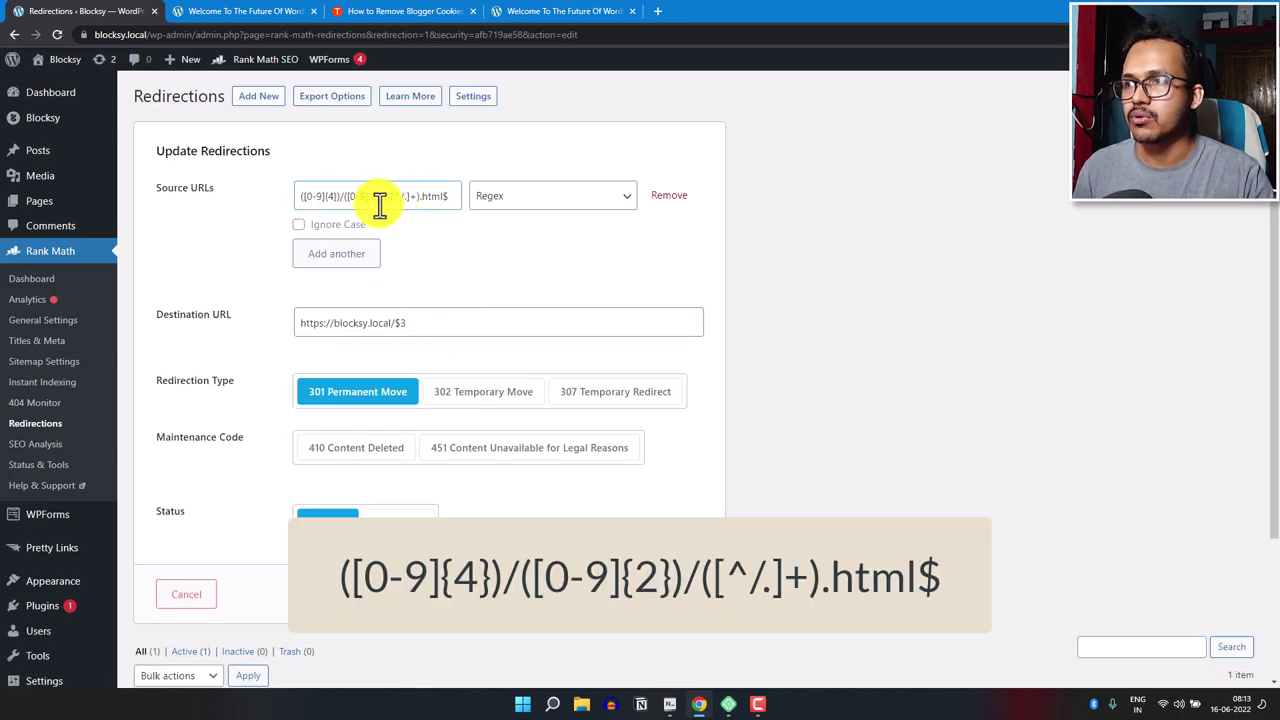
pyautogui.click(556, 214)
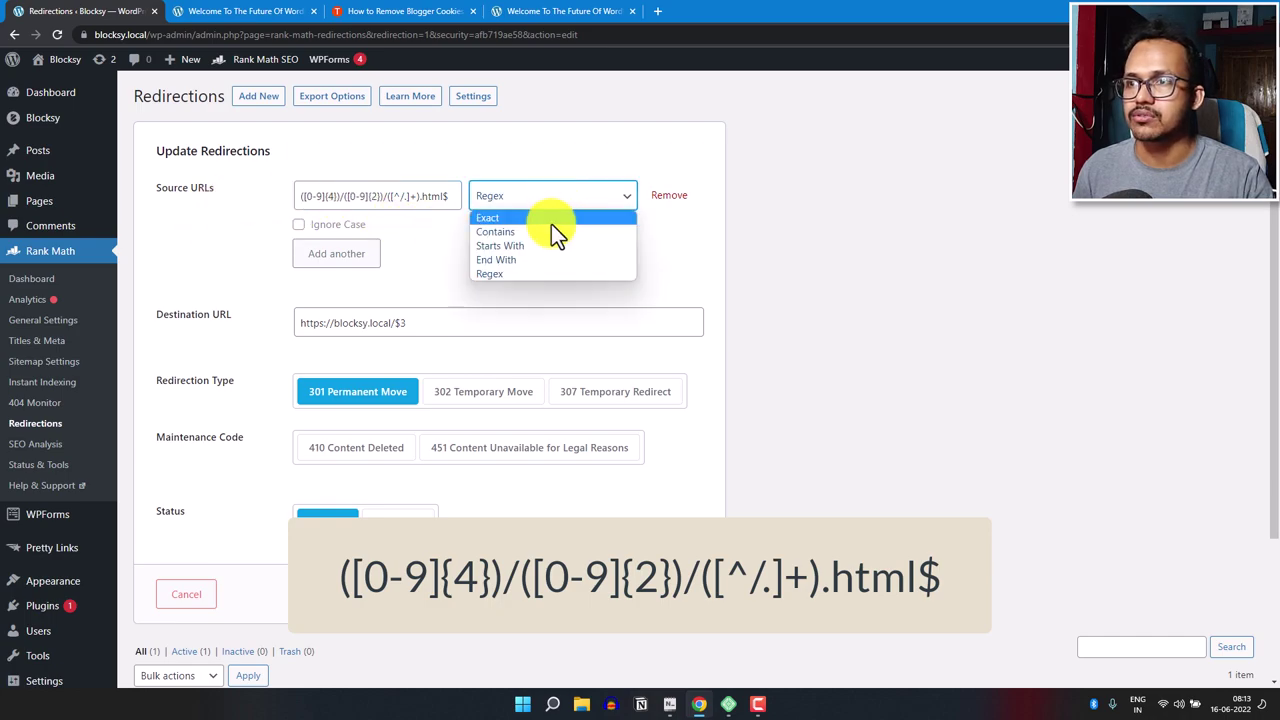
pyautogui.click(519, 274)
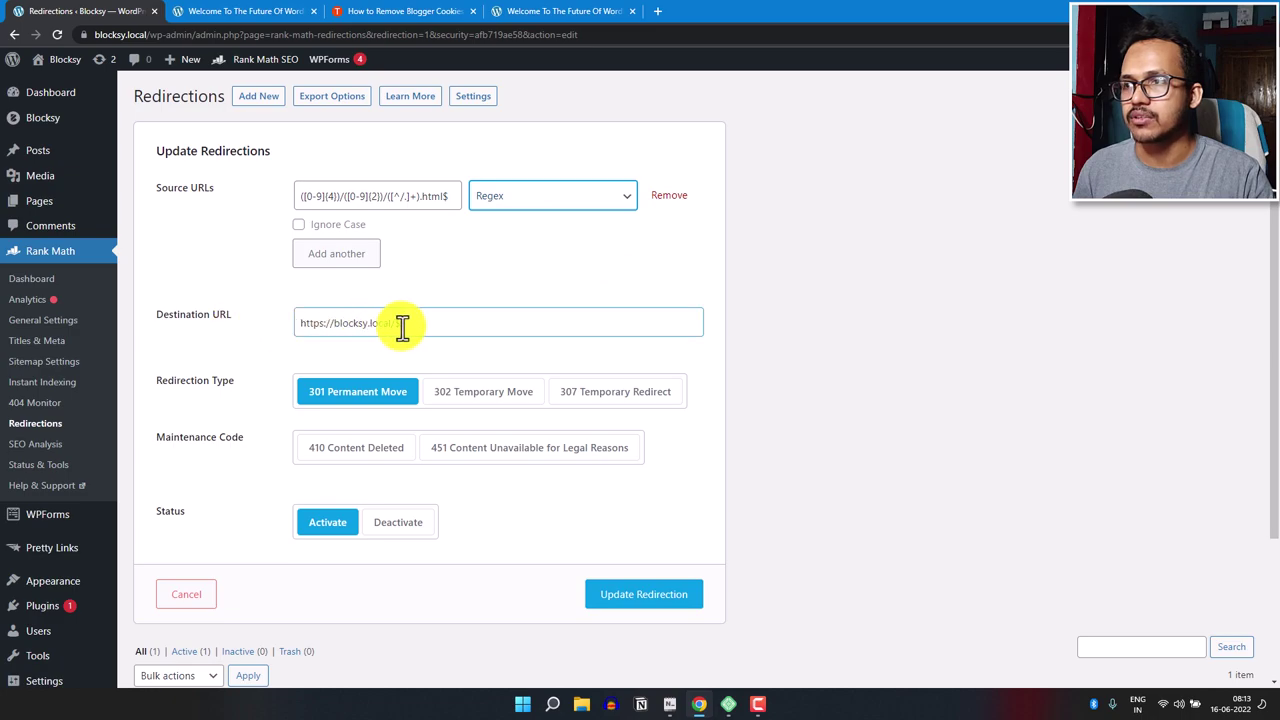
pyautogui.moveTo(435, 333)
pyautogui.mouseDown()
pyautogui.moveTo(386, 323)
pyautogui.moveTo(414, 329)
pyautogui.mouseUp()
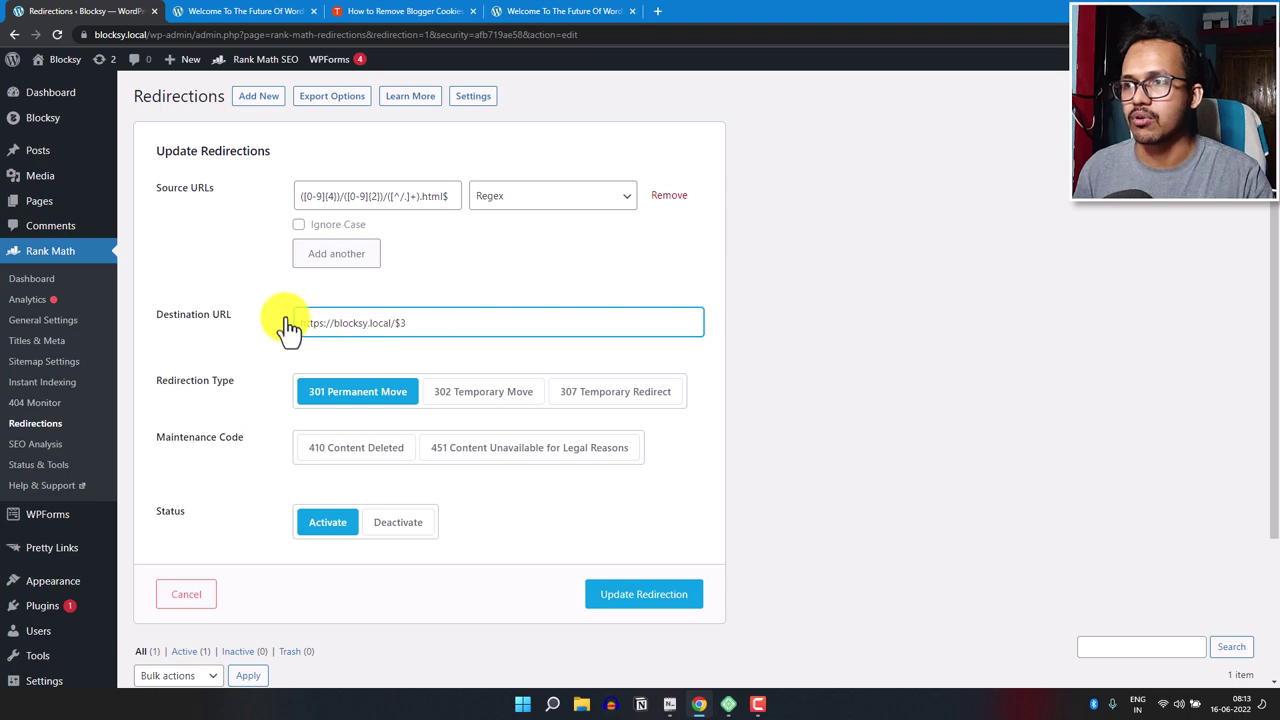